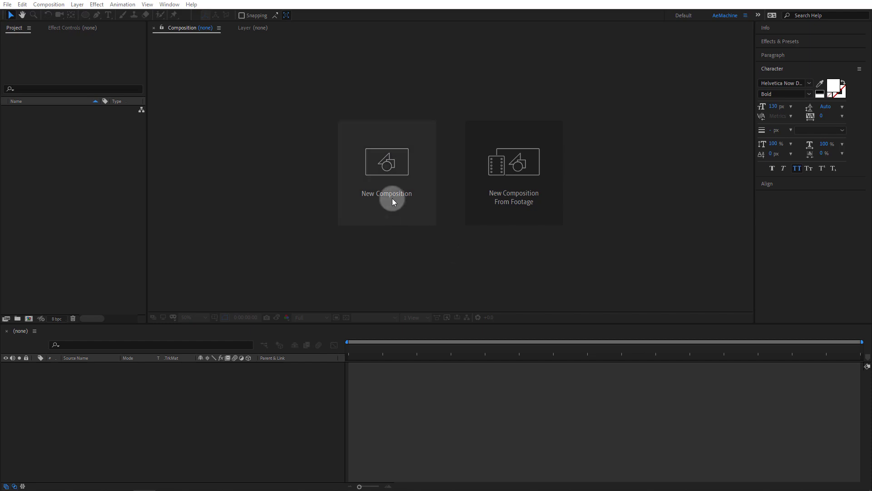
- Create a 1920×1080, 24 fps, 10-second black composition named 'Text 01'
{"action": "left_click", "coordinate": [392, 198]}
{"action": "type", "text": "Text"}
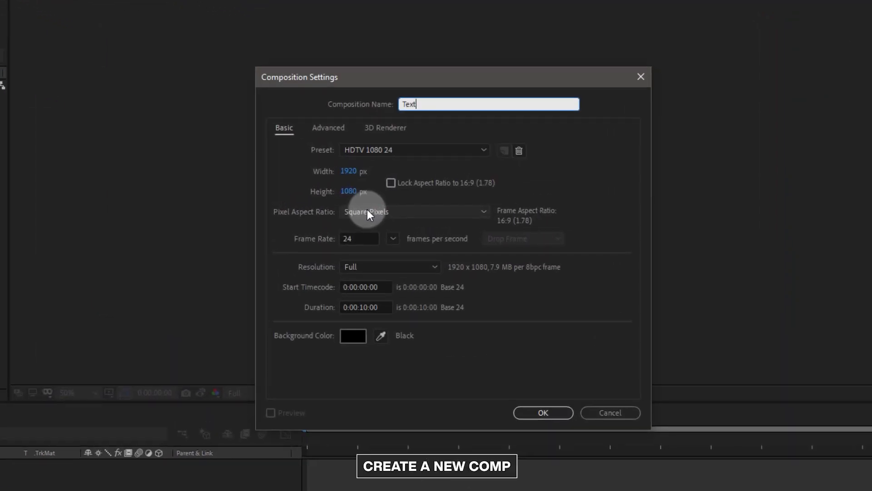
{"action": "type", "text": " 01"}
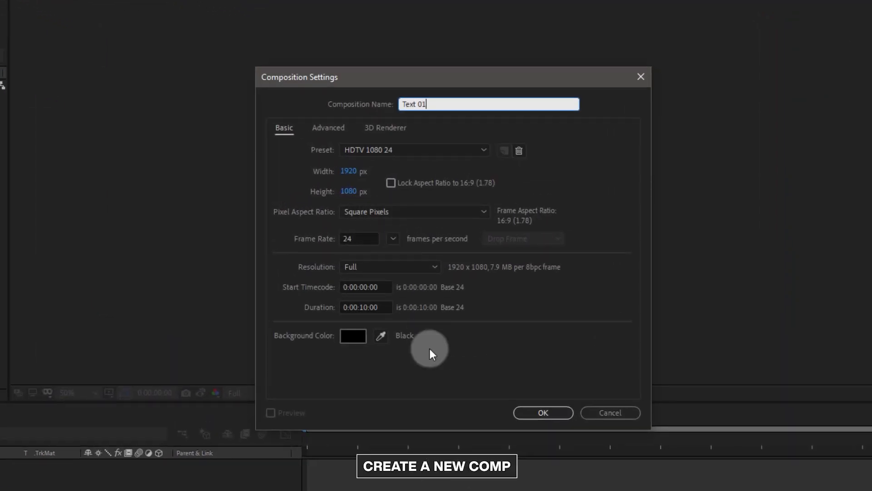
{"action": "left_click", "coordinate": [530, 411]}
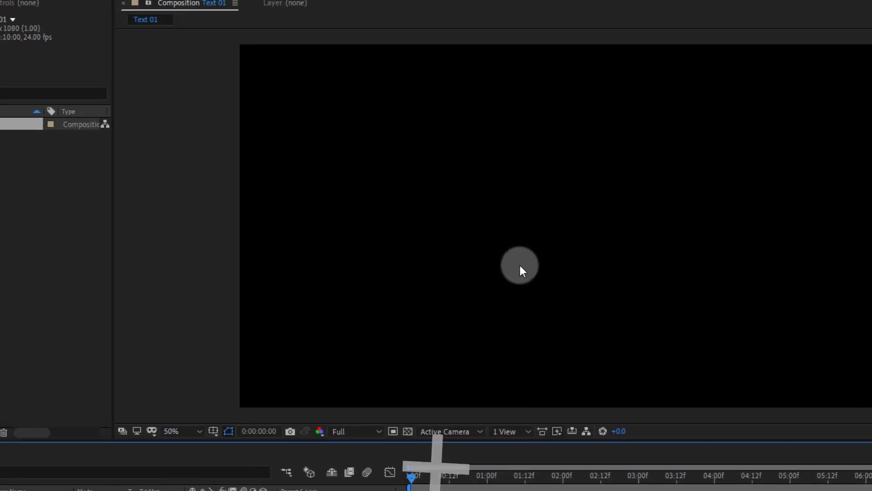
- Type a white bold text line 'KINETIC TYPOGRAPHY KIN' in the Text 01 comp
{"action": "left_click", "coordinate": [165, 24]}
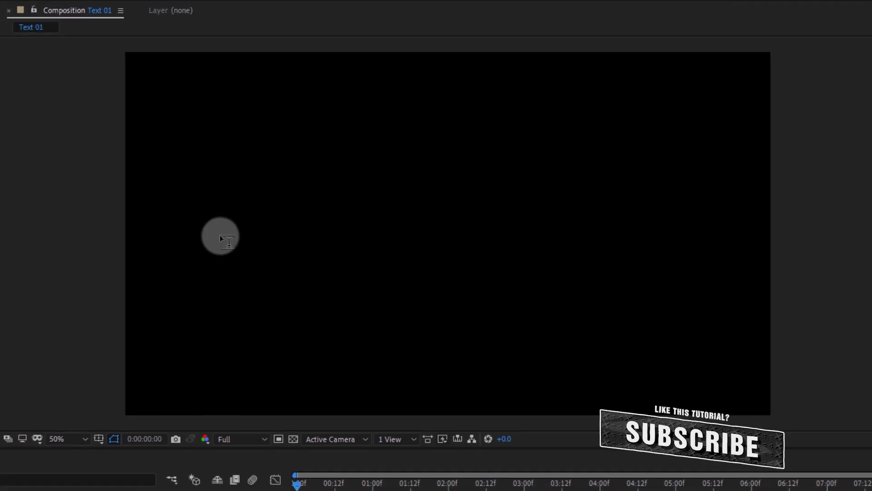
{"action": "left_click", "coordinate": [156, 226]}
{"action": "type", "text": "KINETIC TYPOGRAPHY"}
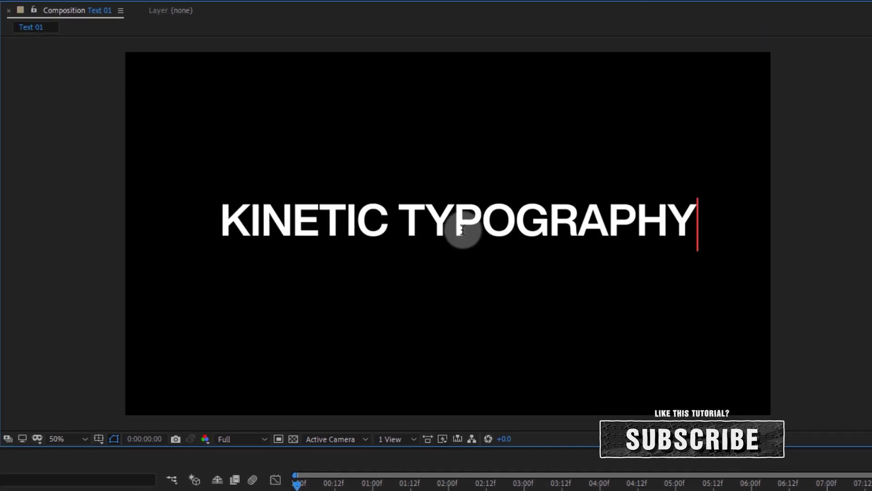
{"action": "type", "text": " KIN"}
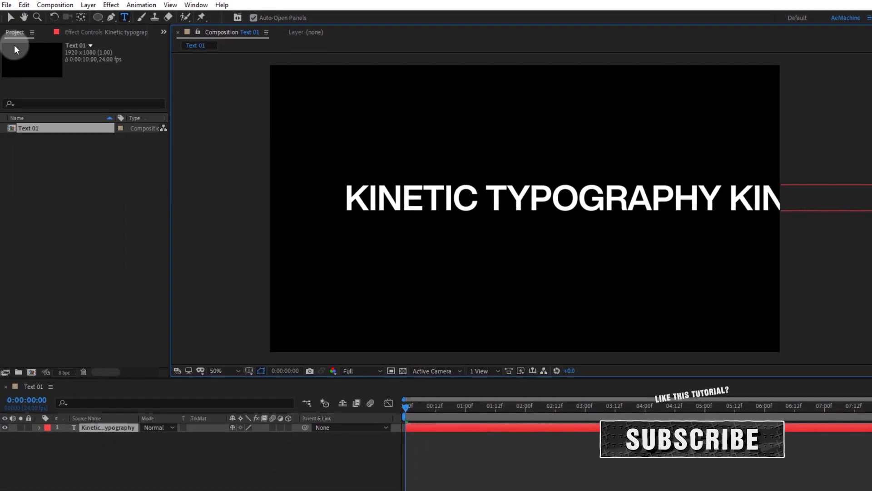
{"action": "left_click", "coordinate": [12, 18]}
- Centre the text layer's anchor point and align the layer horizontally and vertically to the comp centre
{"action": "mouse_move", "coordinate": [602, 210]}
{"action": "left_mouse_down"}
{"action": "mouse_move", "coordinate": [480, 206]}
{"action": "mouse_move", "coordinate": [482, 218]}
{"action": "left_mouse_up"}
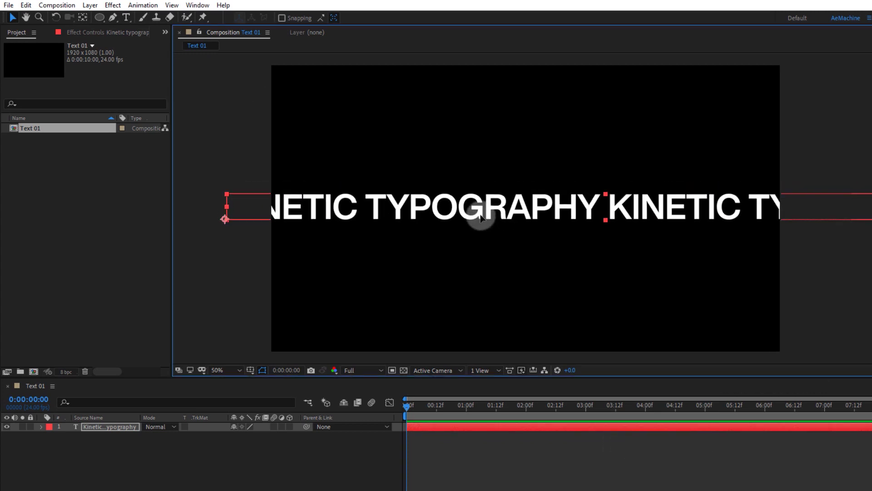
{"action": "key", "text": "ctrl+alt+Home"}
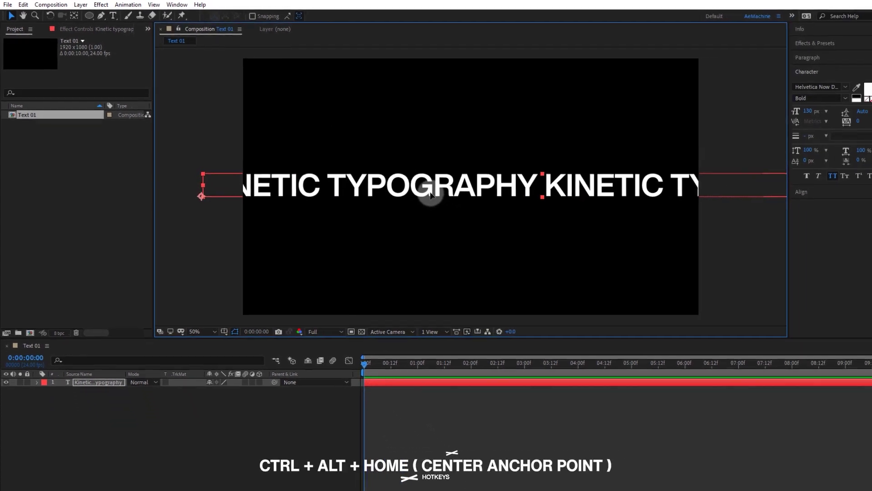
{"action": "left_click_drag", "start_coordinate": [423, 184], "coordinate": [331, 185]}
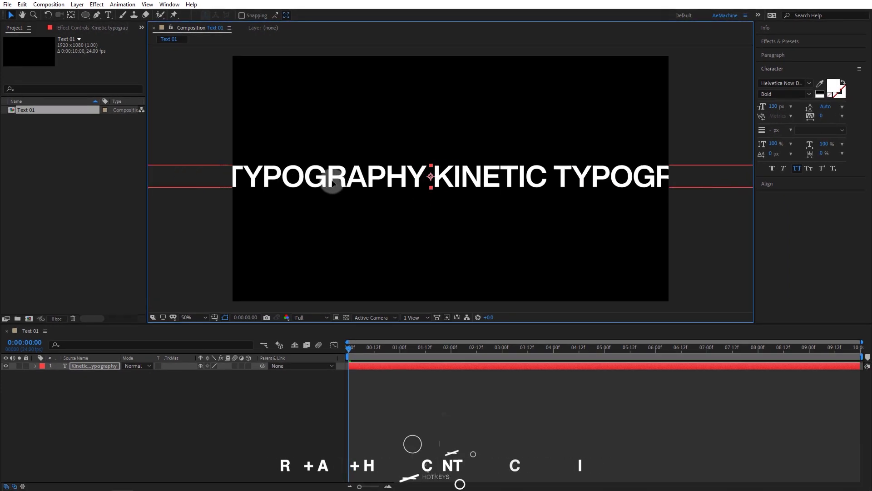
{"action": "left_click", "coordinate": [779, 182]}
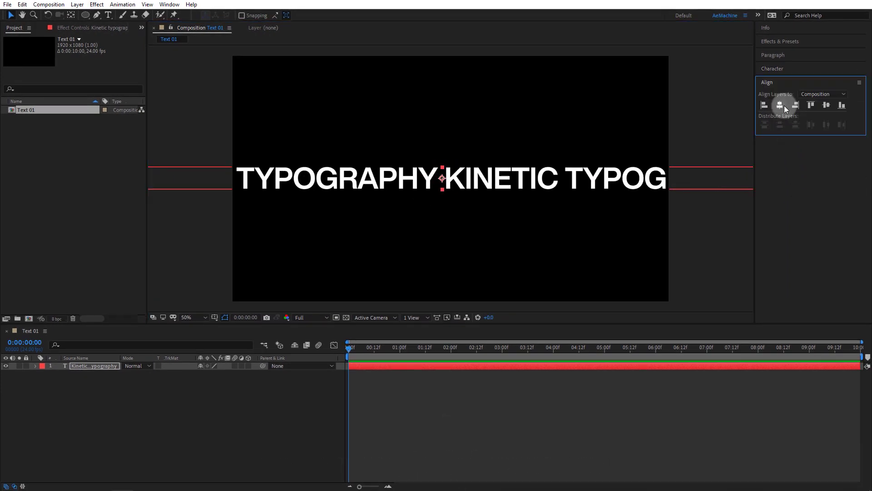
{"action": "left_click", "coordinate": [784, 106]}
{"action": "left_click", "coordinate": [826, 106]}
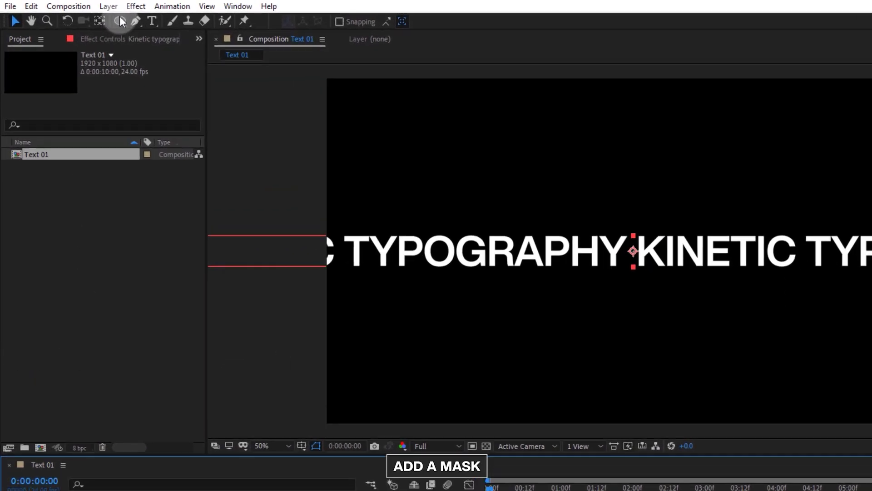
- Draw an elliptical circle mask over the text and centre it horizontally and vertically
{"action": "left_click", "coordinate": [85, 15]}
{"action": "left_click", "coordinate": [151, 28]}
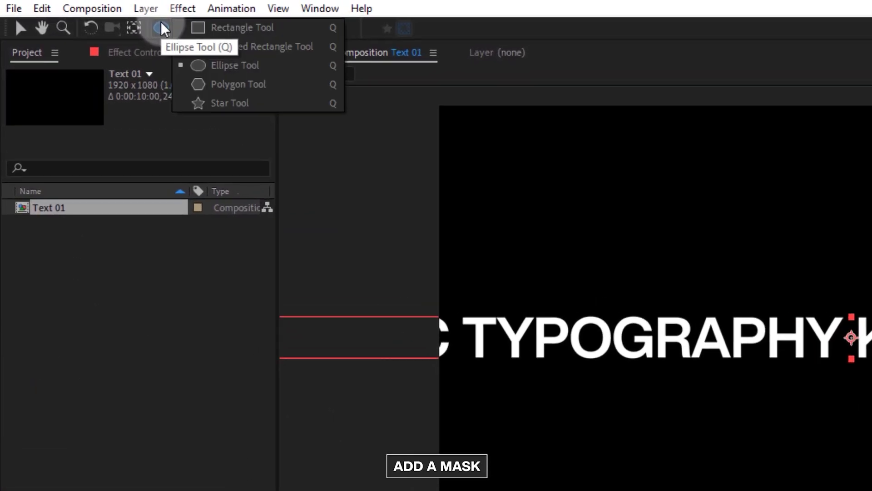
{"action": "left_click", "coordinate": [218, 68]}
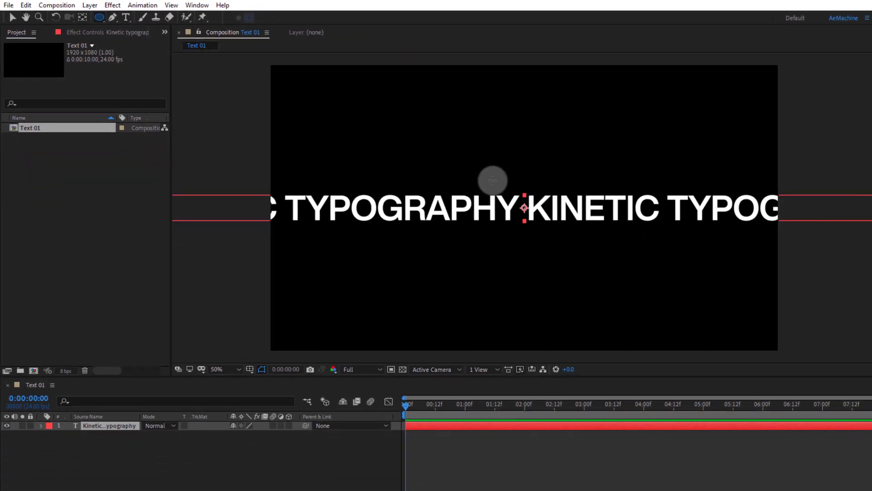
{"action": "mouse_move", "coordinate": [443, 131]}
{"action": "left_mouse_down"}
{"action": "mouse_move", "coordinate": [578, 272]}
{"action": "mouse_move", "coordinate": [543, 241]}
{"action": "mouse_move", "coordinate": [633, 314]}
{"action": "left_mouse_up"}
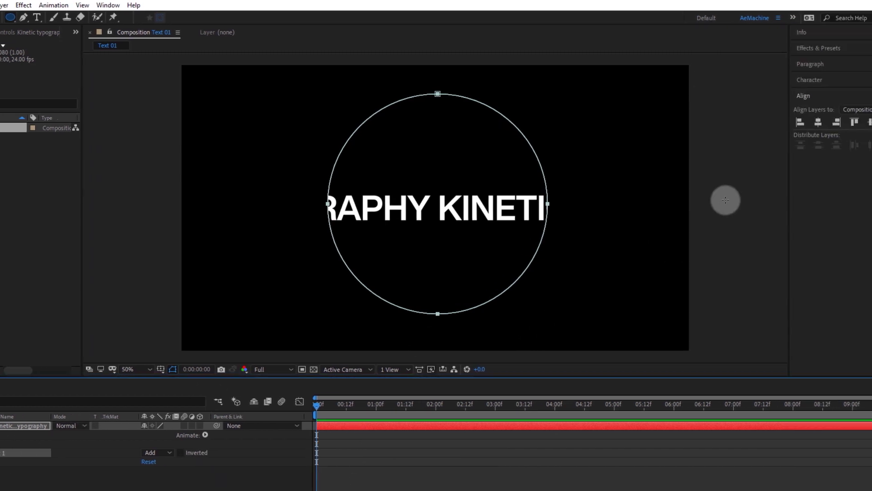
{"action": "left_click", "coordinate": [763, 125]}
{"action": "left_click", "coordinate": [820, 123]}
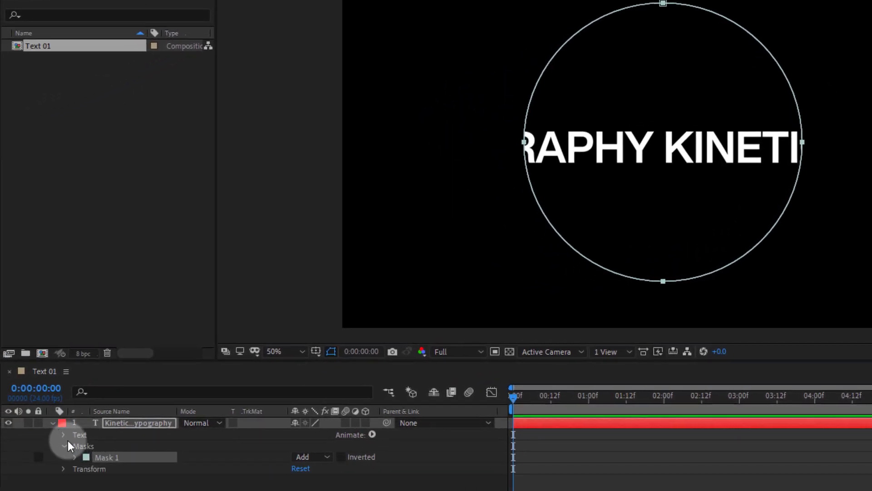
- Set the text's Path Options to follow Mask 1 with Reverse Path on
{"action": "left_click", "coordinate": [64, 435]}
{"action": "left_click", "coordinate": [75, 457]}
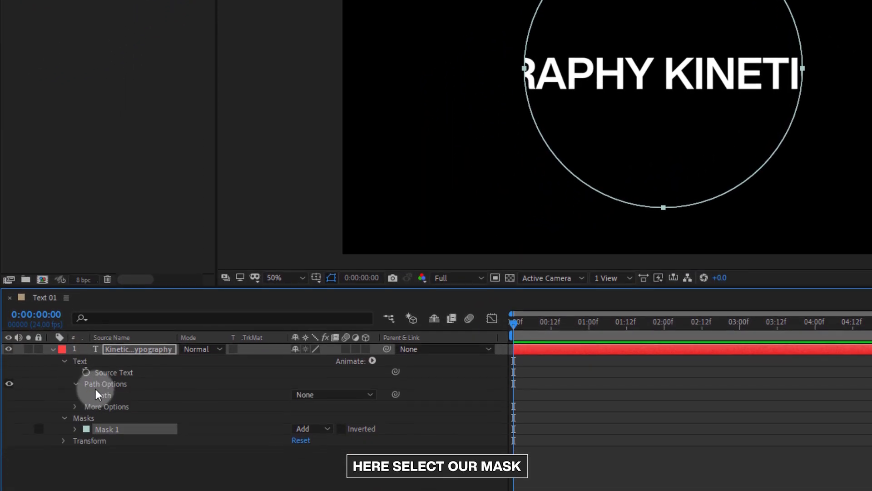
{"action": "left_click", "coordinate": [329, 391]}
{"action": "left_click", "coordinate": [328, 425]}
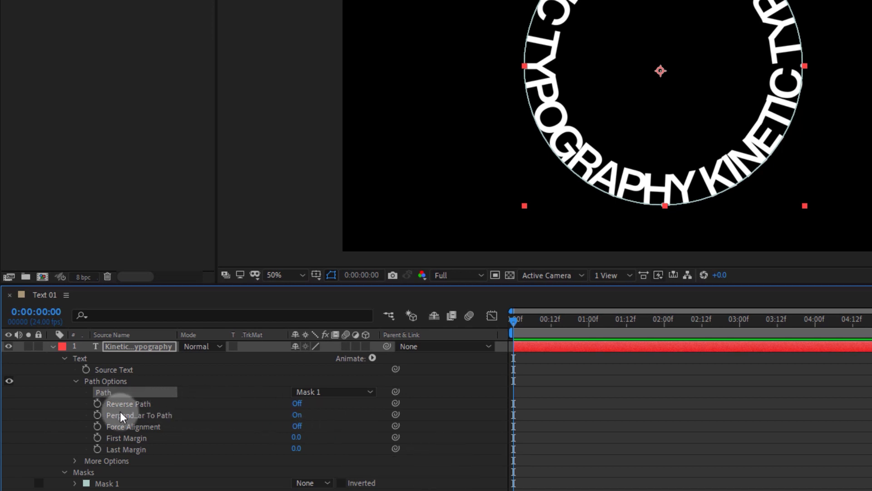
{"action": "left_click", "coordinate": [297, 404]}
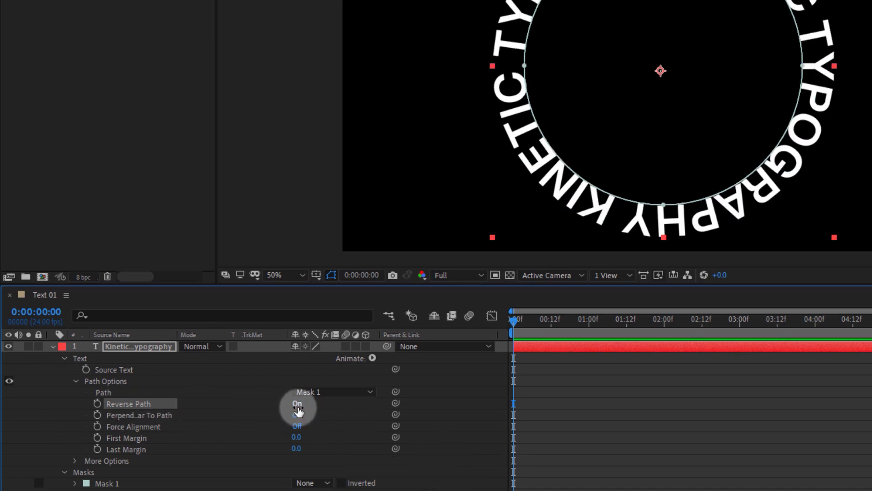
- Reduce the font size of the circular text so its ends stop overlapping
{"action": "double_click", "coordinate": [130, 346]}
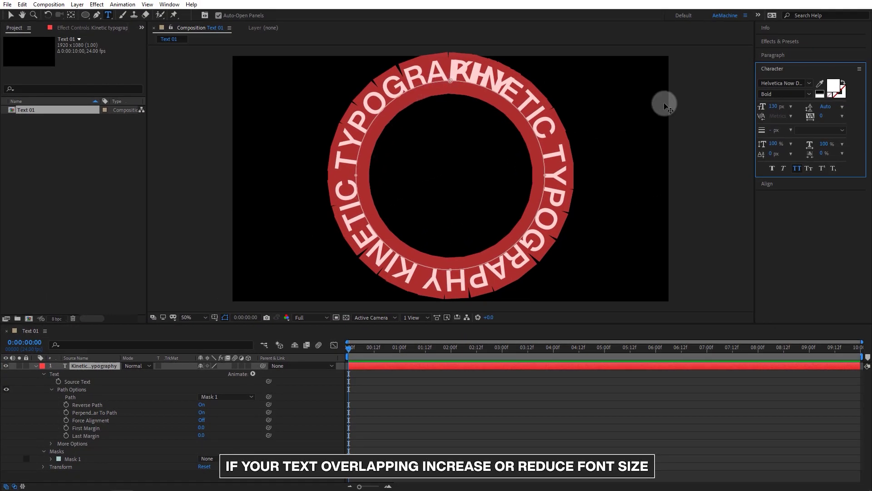
{"action": "left_click_drag", "start_coordinate": [773, 109], "coordinate": [738, 112]}
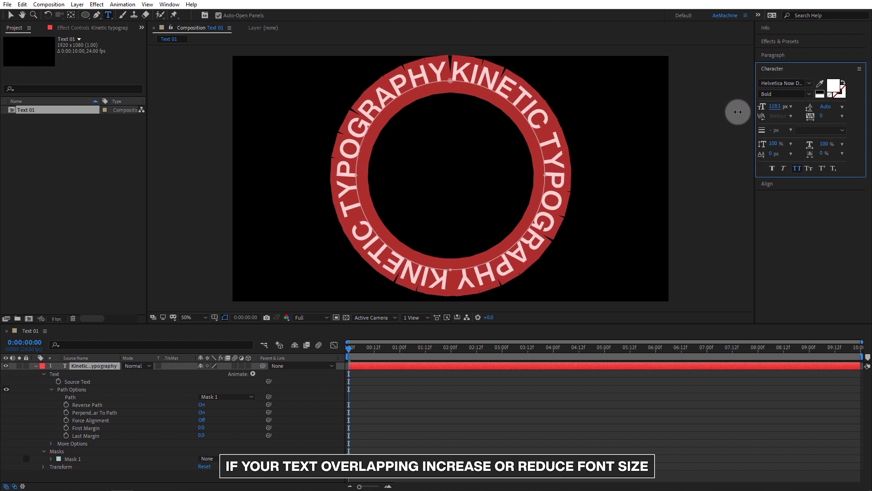
{"action": "left_click", "coordinate": [34, 397]}
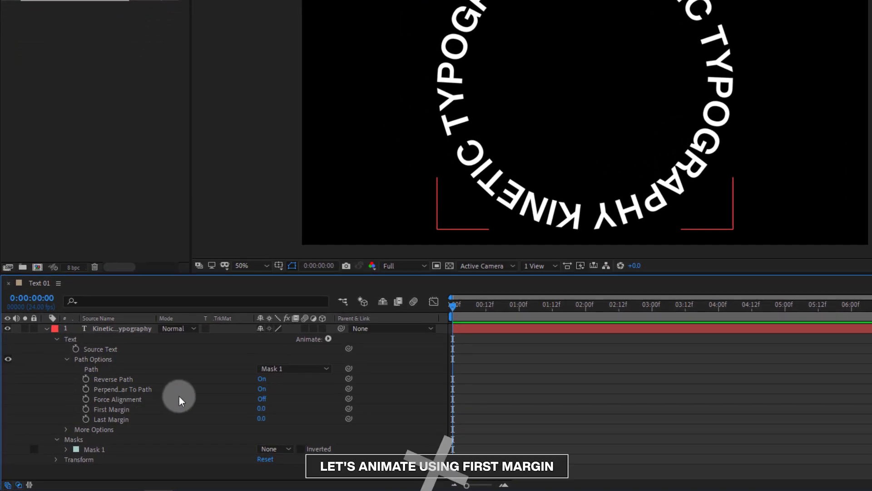
- Keyframe First Margin at the start and set it to 200 at the end, then preview
{"action": "left_click", "coordinate": [85, 408]}
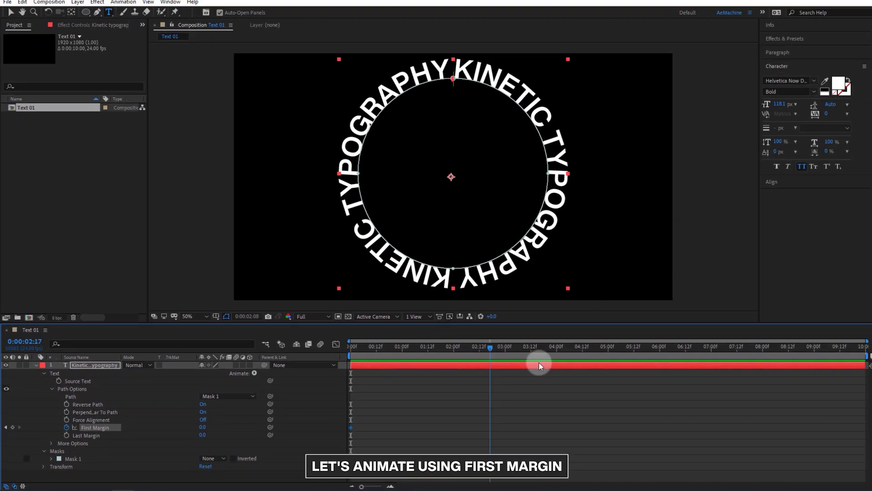
{"action": "key", "text": "End"}
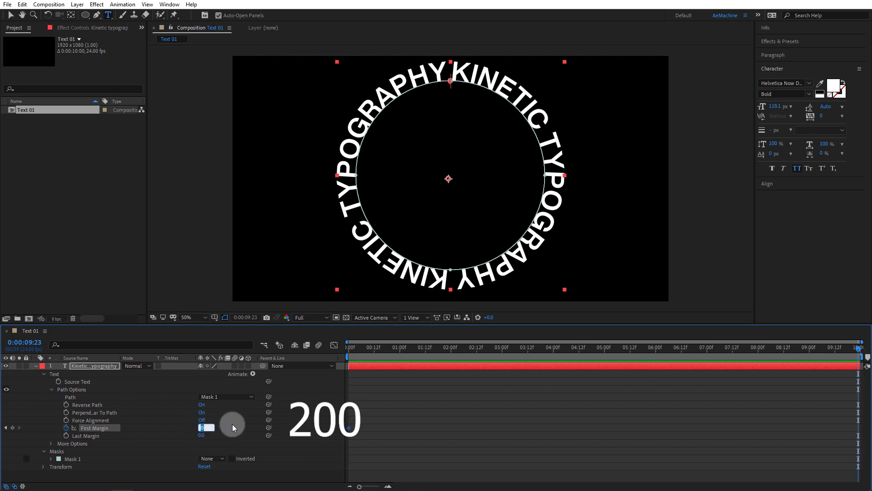
{"action": "type", "text": "200"}
{"action": "key", "text": "Return"}
{"action": "key", "text": "space"}
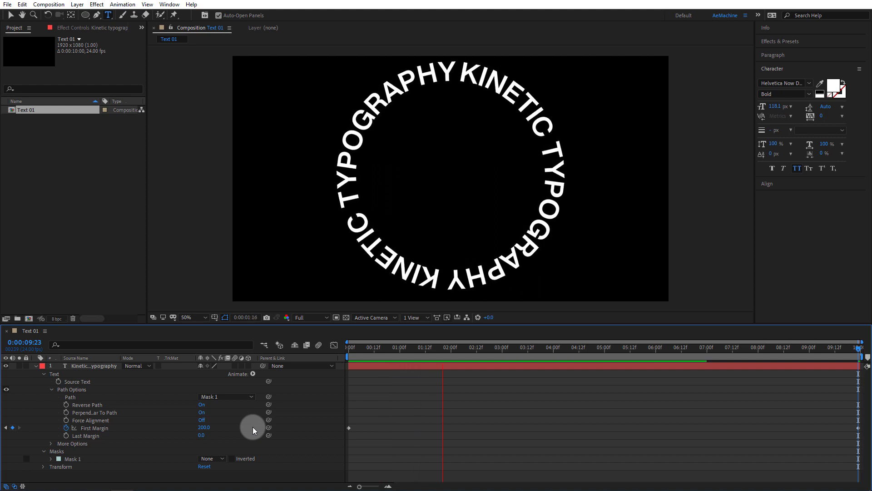
{"action": "key", "text": "space"}
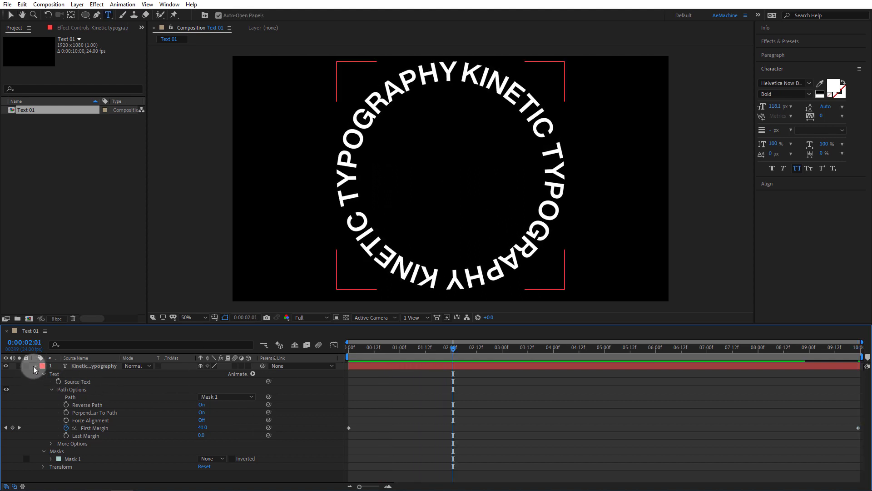
- Re-centre the ring layer's anchor, align it vertically to the comp, preview, and return to frame 0
{"action": "left_click", "coordinate": [35, 366]}
{"action": "left_click", "coordinate": [90, 368]}
{"action": "key", "text": "ctrl+alt+Home"}
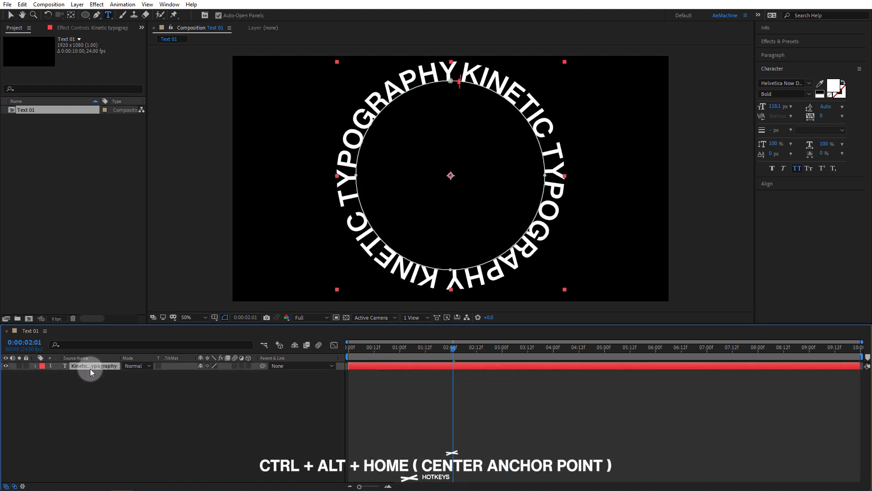
{"action": "left_click", "coordinate": [772, 184]}
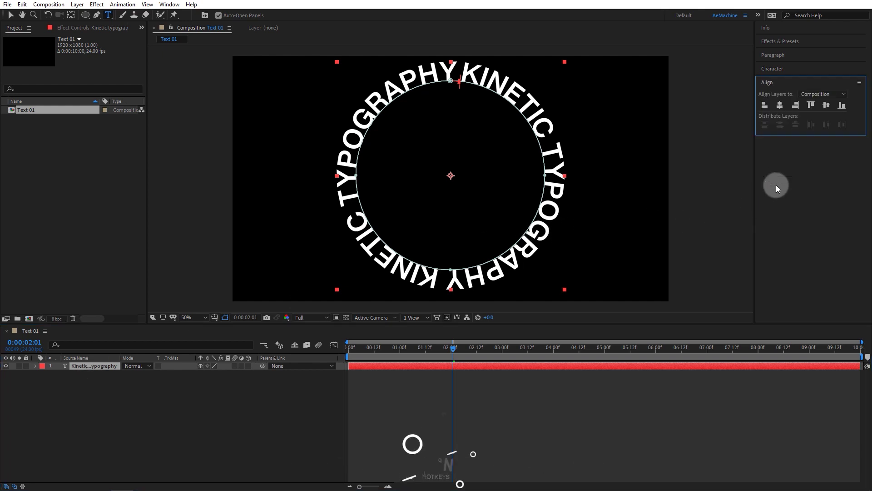
{"action": "left_click", "coordinate": [826, 106]}
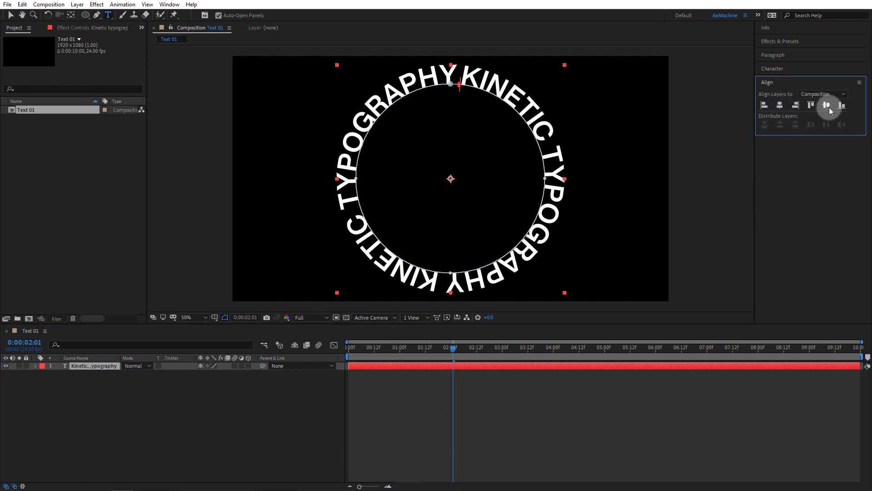
{"action": "key", "text": "space"}
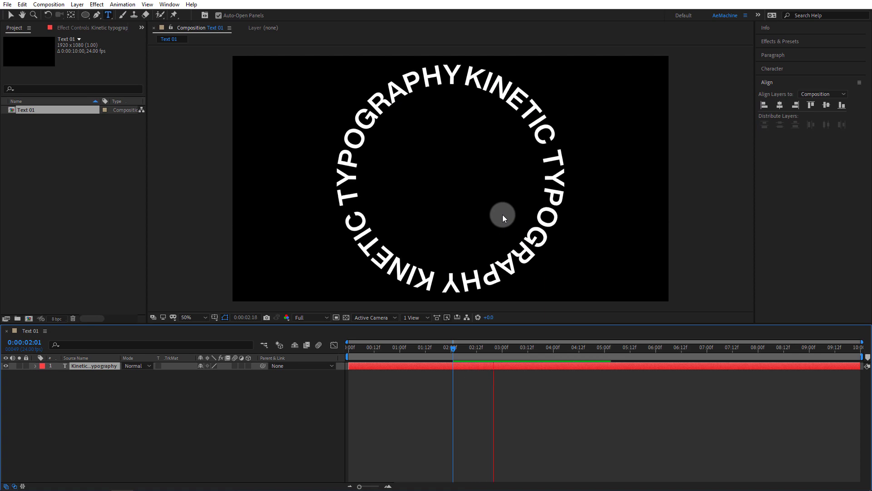
{"action": "left_click_drag", "start_coordinate": [519, 348], "coordinate": [240, 387]}
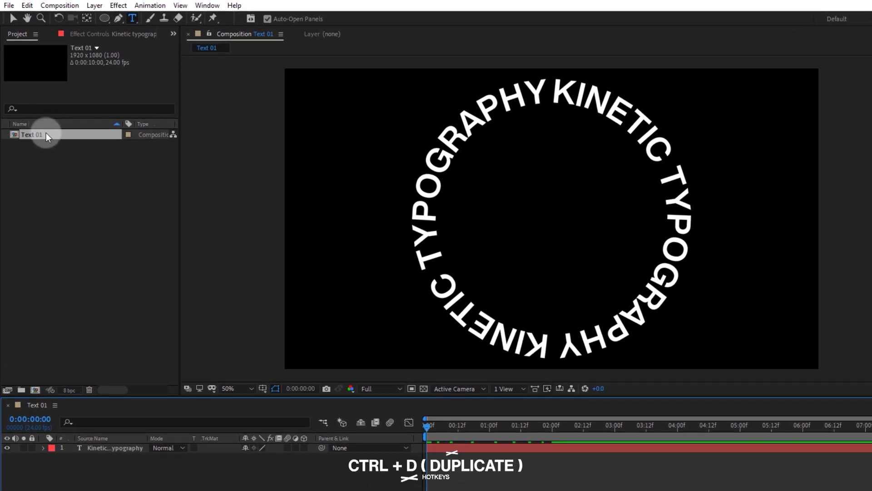
- Duplicate the Text 01 comp as Text 02 and open it
{"action": "left_click", "coordinate": [38, 109]}
{"action": "key", "text": "ctrl+d"}
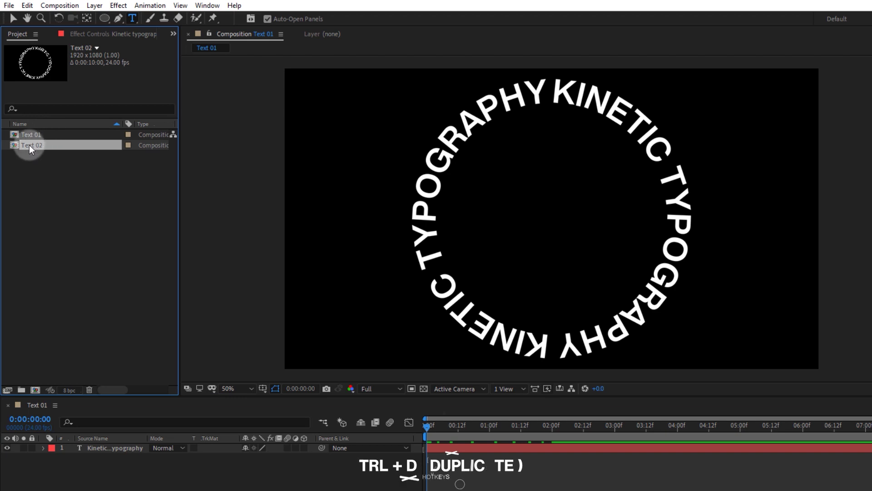
{"action": "double_click", "coordinate": [29, 145]}
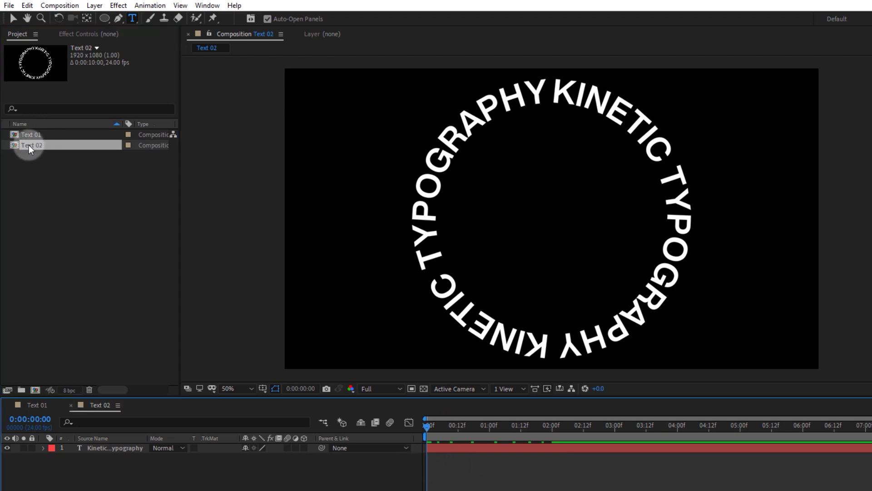
- Make the ring text outline-only by swapping fill and stroke in the Character panel
{"action": "left_click", "coordinate": [116, 448]}
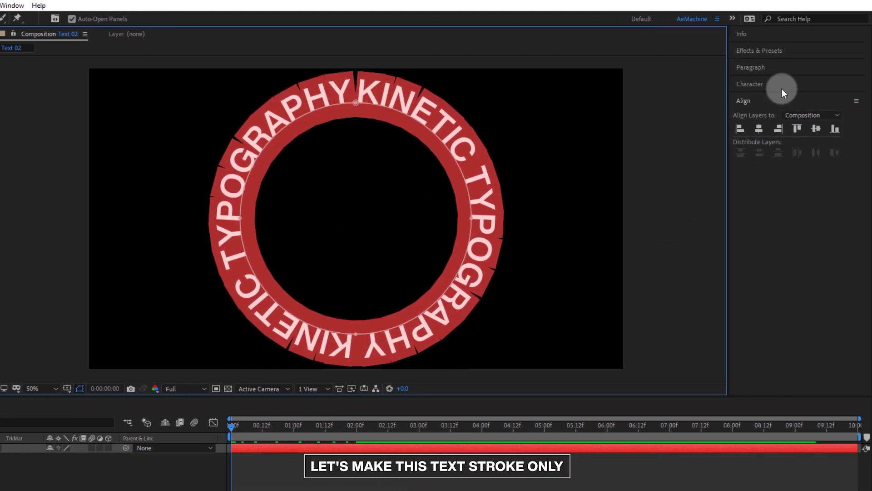
{"action": "left_click", "coordinate": [782, 86]}
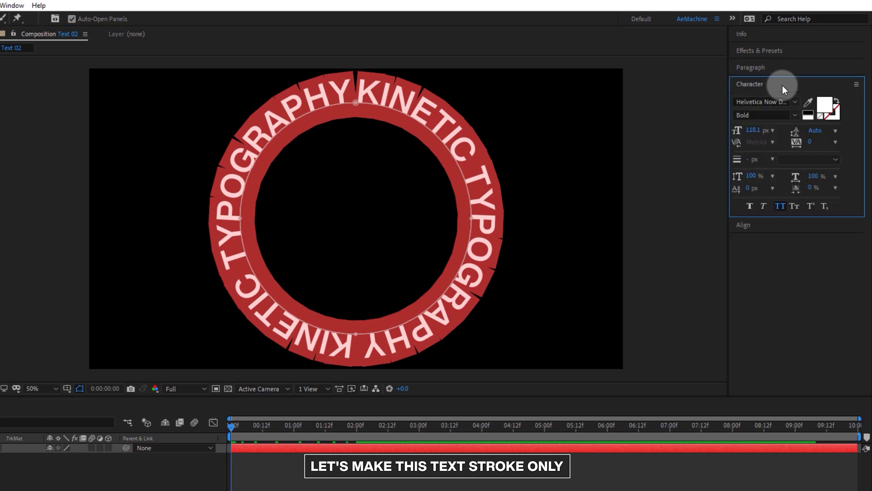
{"action": "left_click", "coordinate": [836, 100]}
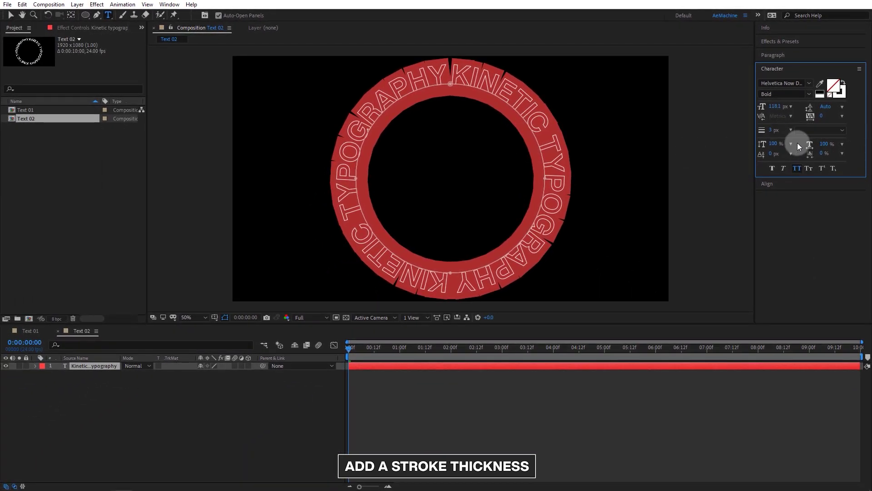
{"action": "left_click", "coordinate": [83, 402]}
- Change the last First Margin keyframe to -200
{"action": "left_click", "coordinate": [83, 365]}
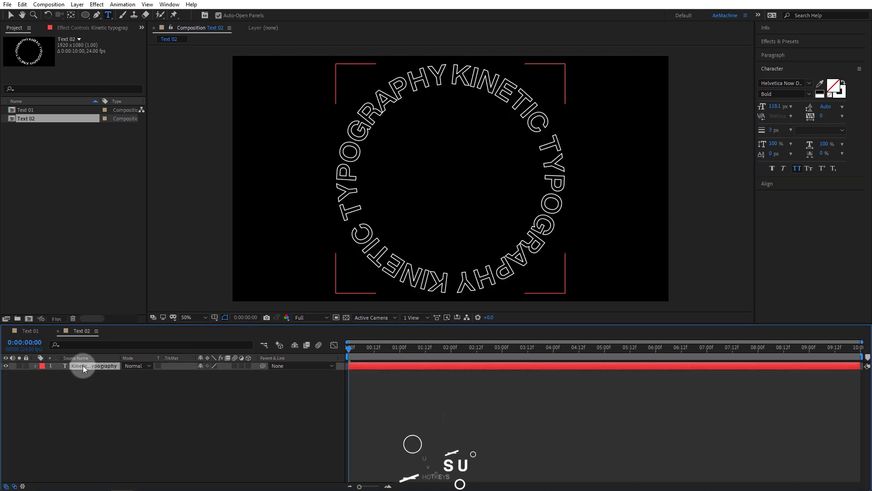
{"action": "key", "text": "u"}
{"action": "left_click_drag", "start_coordinate": [367, 357], "coordinate": [562, 357]}
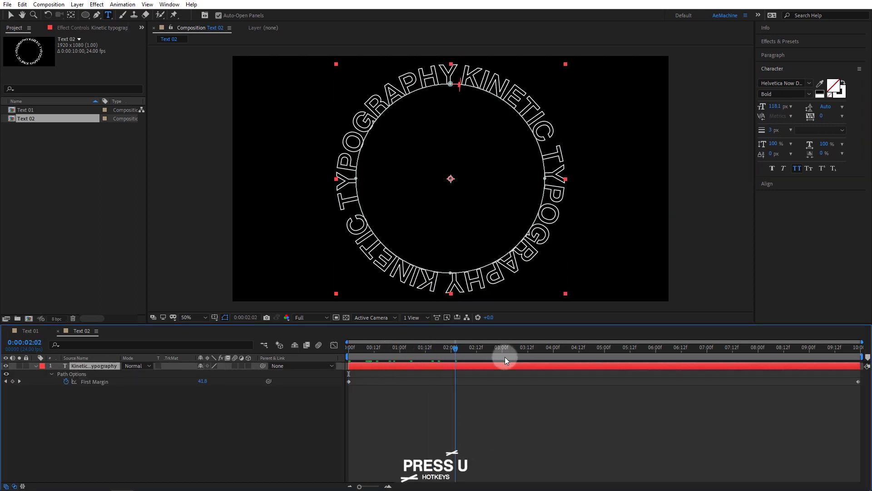
{"action": "key", "text": "End"}
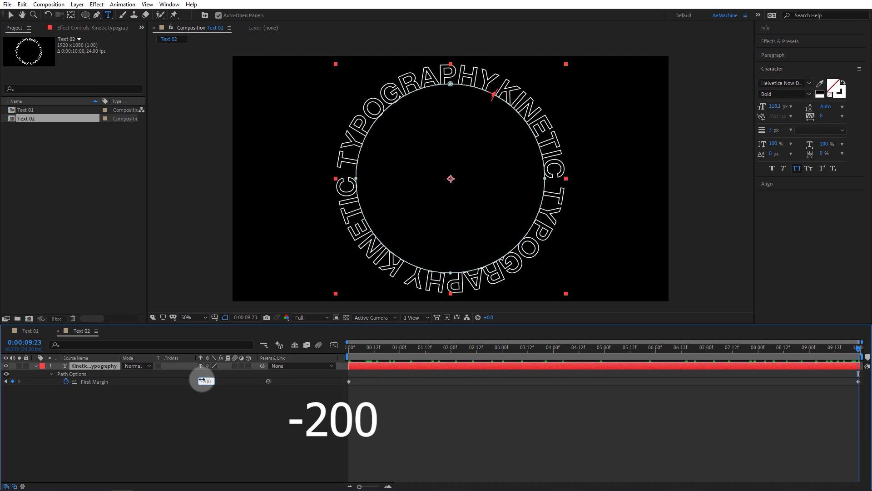
{"action": "left_click", "coordinate": [203, 416]}
{"action": "key", "text": "space"}
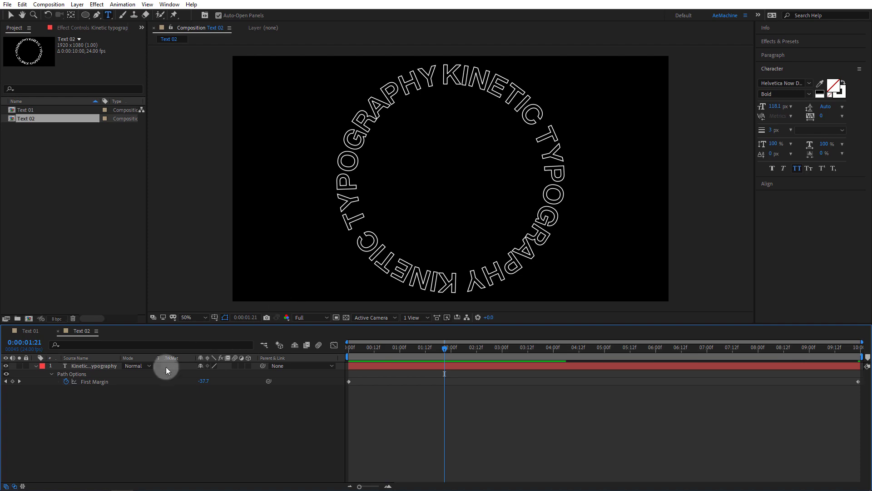
{"action": "left_click", "coordinate": [48, 369]}
{"action": "left_click", "coordinate": [36, 363]}
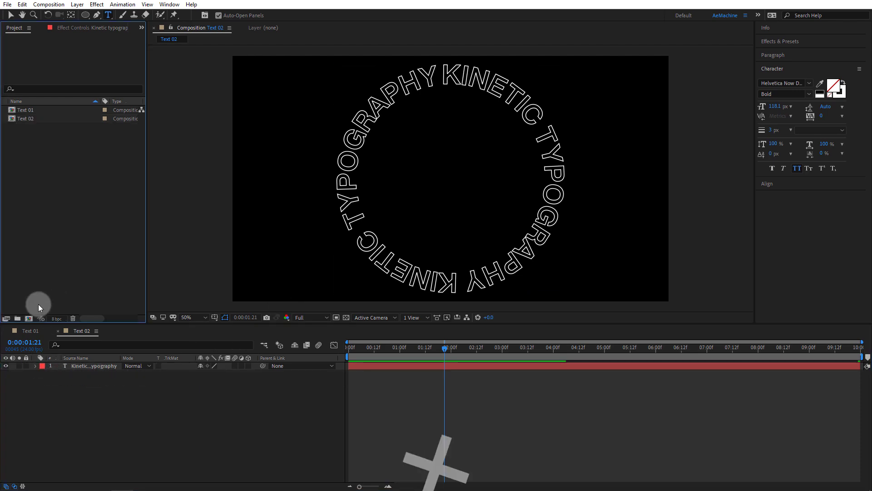
- Create a new 1920×1080 composition named 'Text Compositing'
{"action": "left_click", "coordinate": [28, 318]}
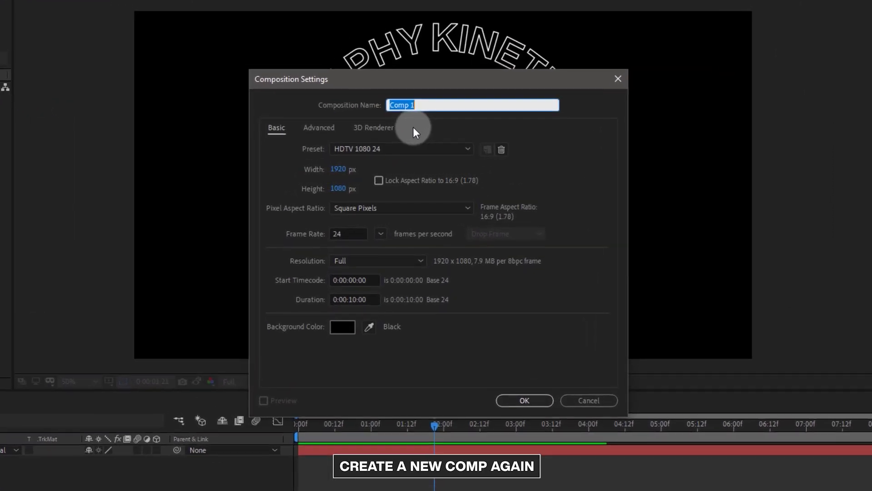
{"action": "type", "text": "Text Compositing"}
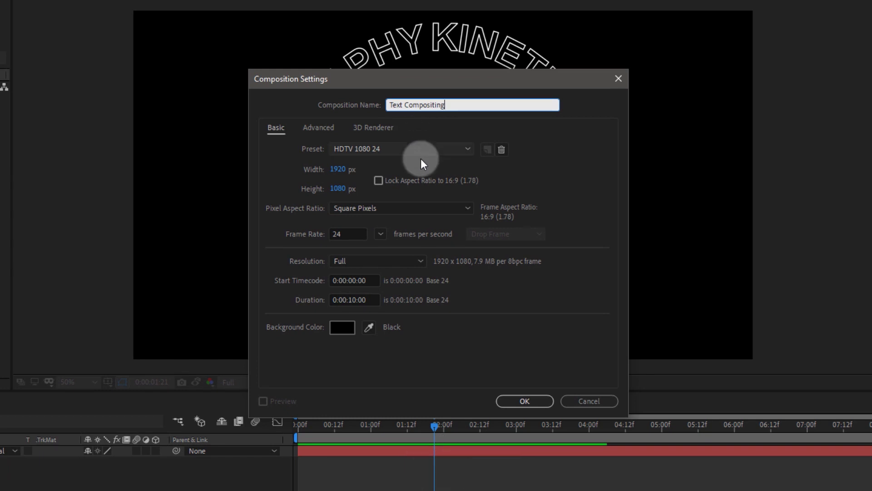
{"action": "left_click", "coordinate": [530, 400]}
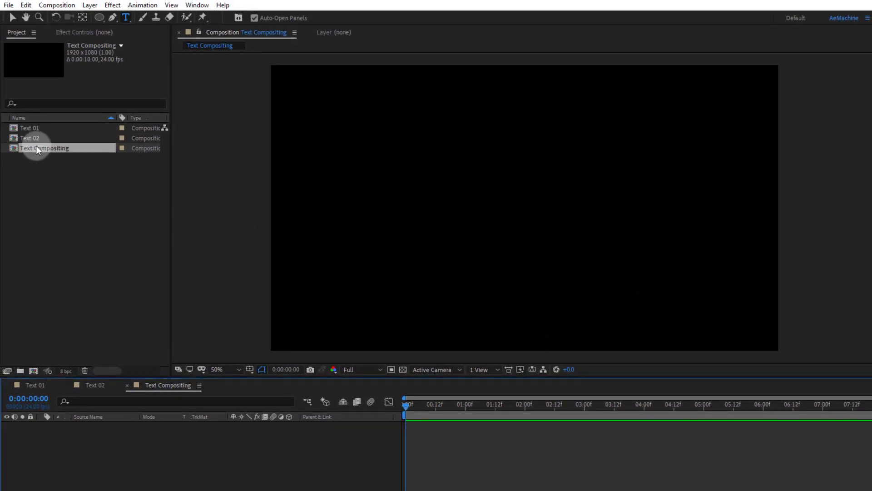
{"action": "left_click", "coordinate": [43, 137]}
- Add Text 01 and Text 02 as layers, labelling Text 02 red and Text 01 orange
{"action": "left_click", "coordinate": [37, 129], "text": "shift"}
{"action": "left_click_drag", "start_coordinate": [37, 129], "coordinate": [67, 458]}
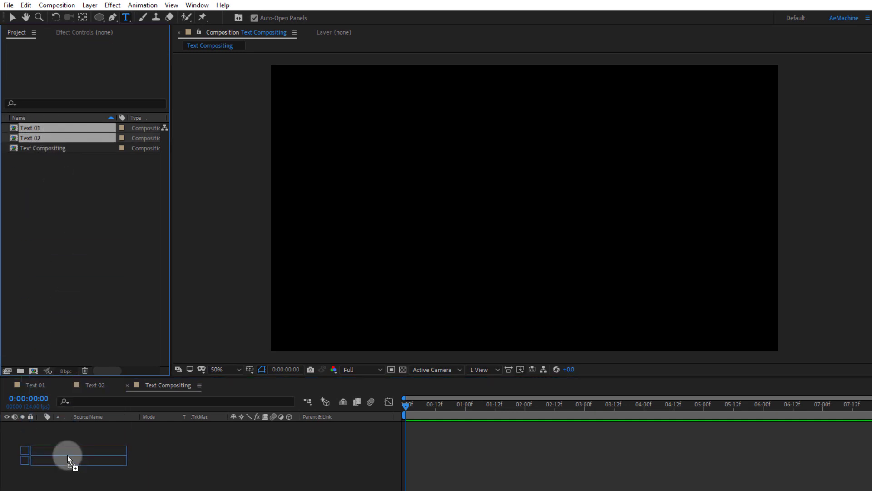
{"action": "left_click", "coordinate": [48, 427]}
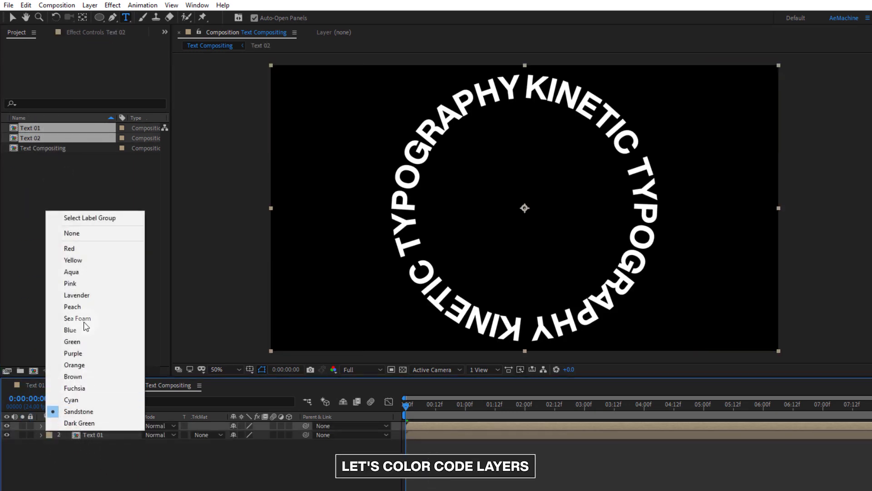
{"action": "left_click", "coordinate": [82, 248]}
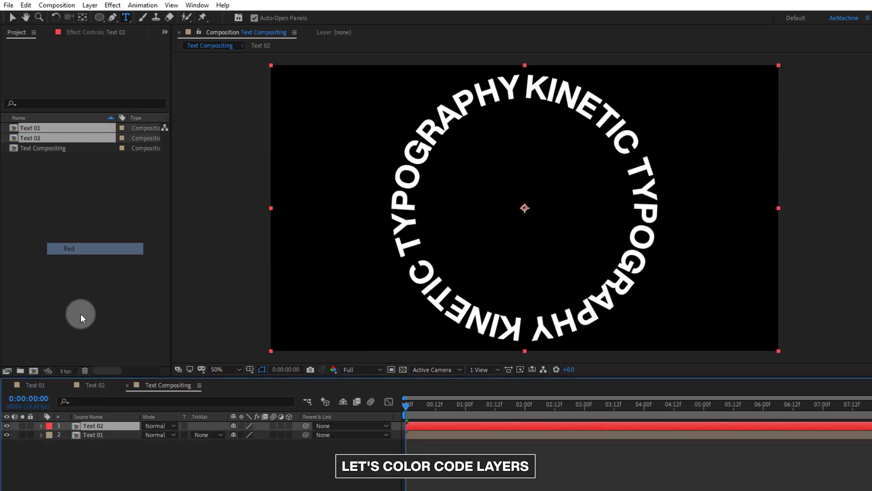
{"action": "left_click", "coordinate": [48, 436]}
{"action": "left_click", "coordinate": [78, 375]}
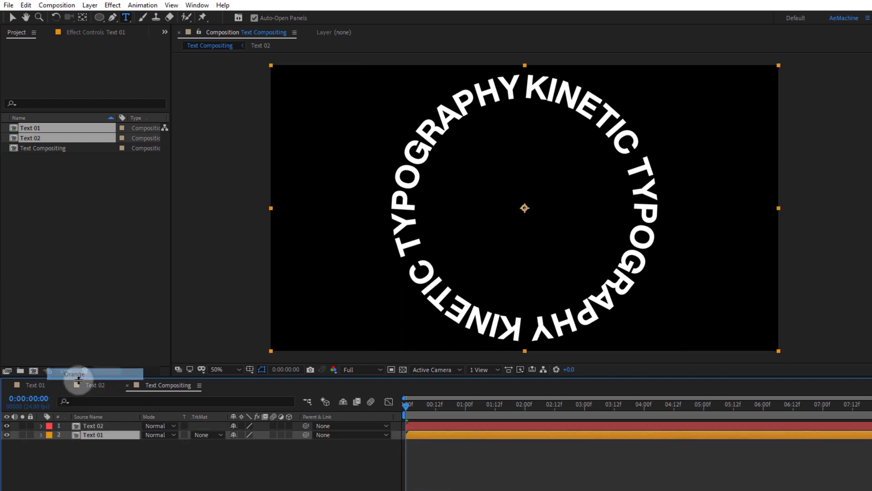
{"action": "left_click", "coordinate": [159, 484]}
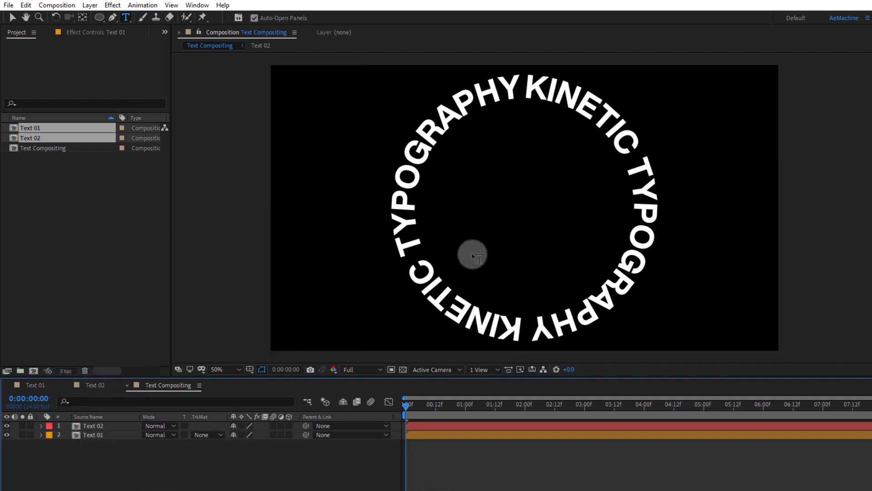
- Scale Text 01 to 73% and add a smaller Text 02 copy at the bottom of the stack
{"action": "key", "text": "s"}
{"action": "left_click", "coordinate": [94, 444]}
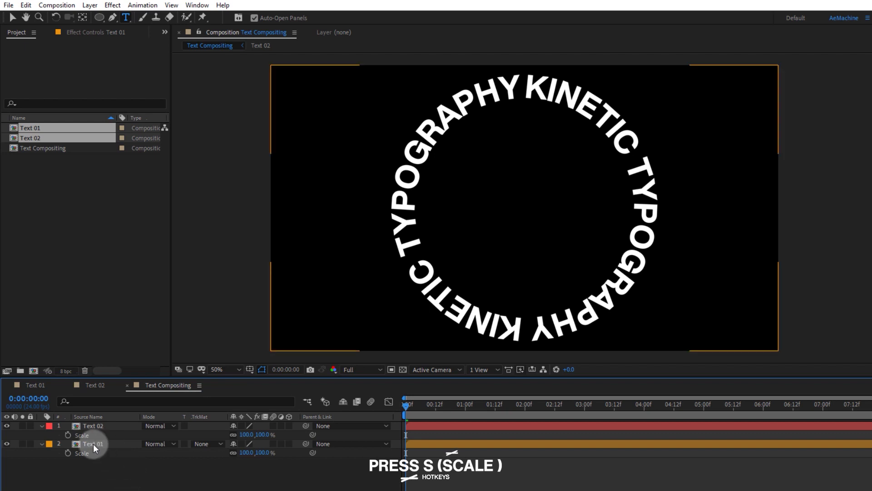
{"action": "left_click", "coordinate": [100, 443]}
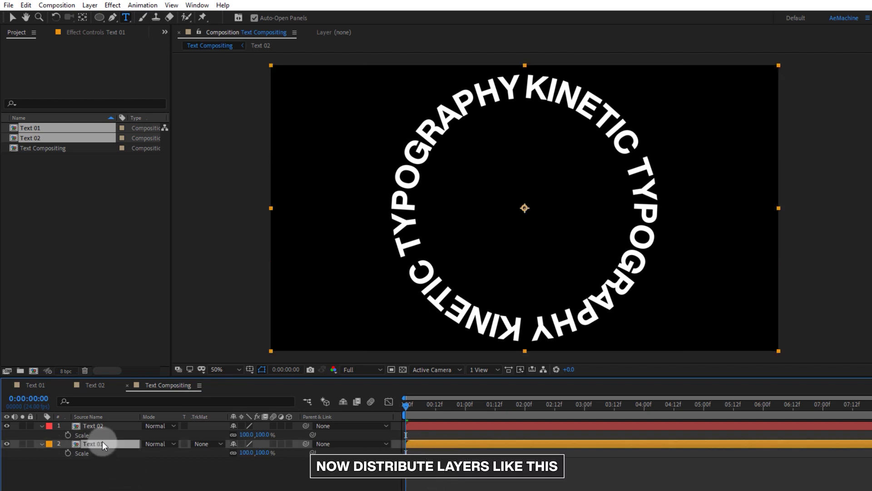
{"action": "left_click_drag", "start_coordinate": [244, 453], "coordinate": [232, 453]}
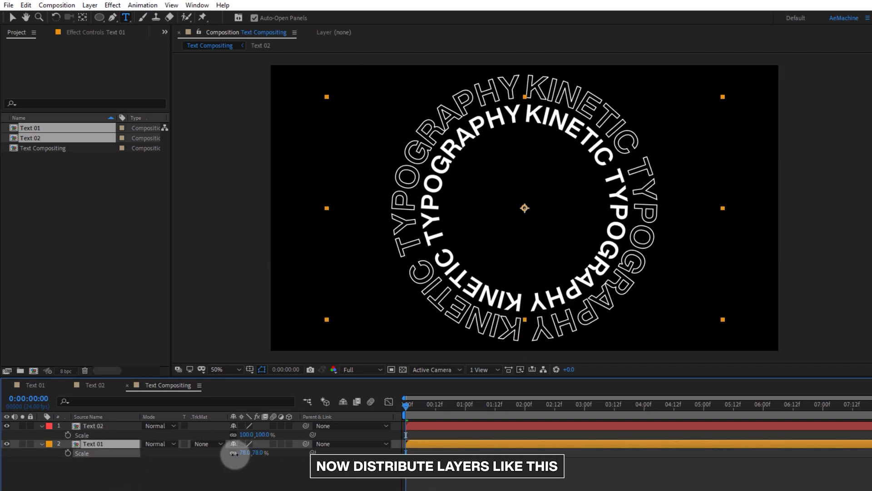
{"action": "left_click", "coordinate": [92, 426]}
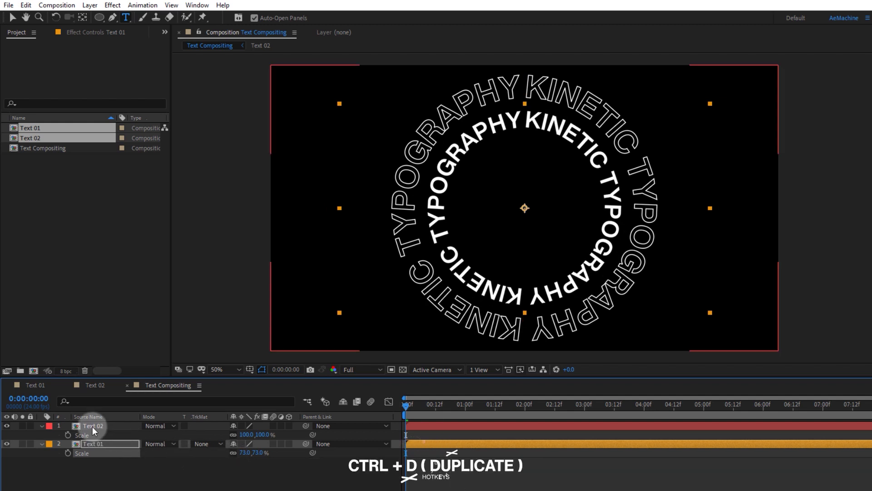
{"action": "key", "text": "ctrl+d"}
{"action": "left_click_drag", "start_coordinate": [112, 489], "coordinate": [150, 487]}
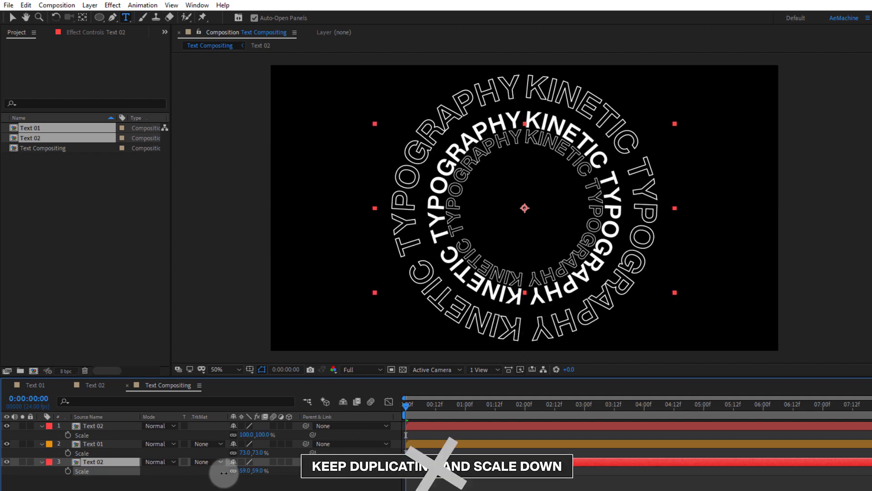
{"action": "left_click_drag", "start_coordinate": [241, 471], "coordinate": [223, 472]}
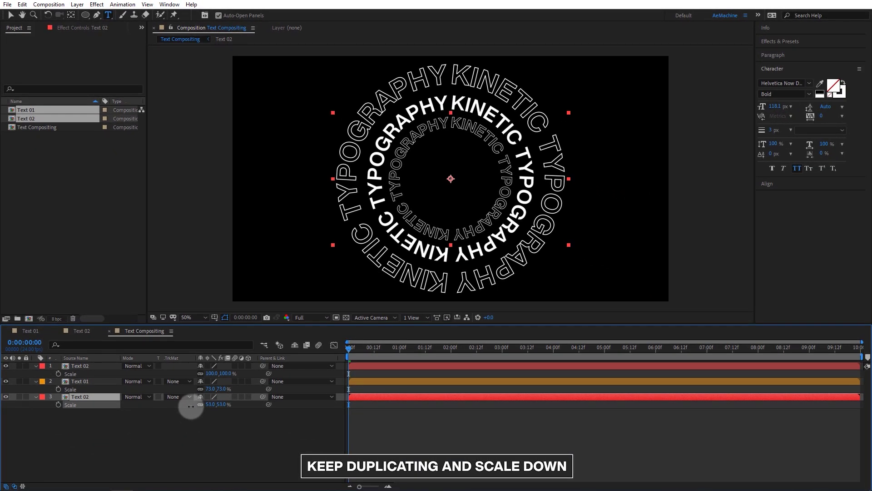
- Add two more inner rings: a smaller Text 01 copy and a Text 02 copy at about 25%
{"action": "left_click", "coordinate": [84, 368]}
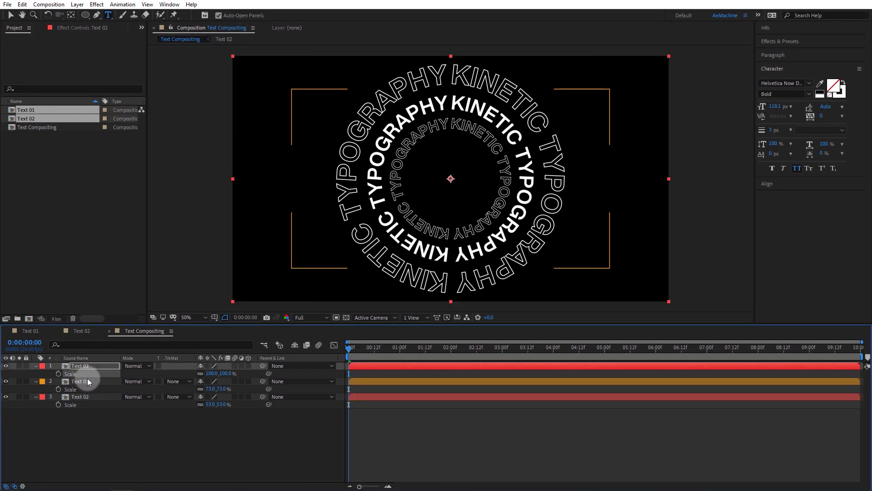
{"action": "left_click", "coordinate": [86, 381]}
{"action": "key", "text": "ctrl+d"}
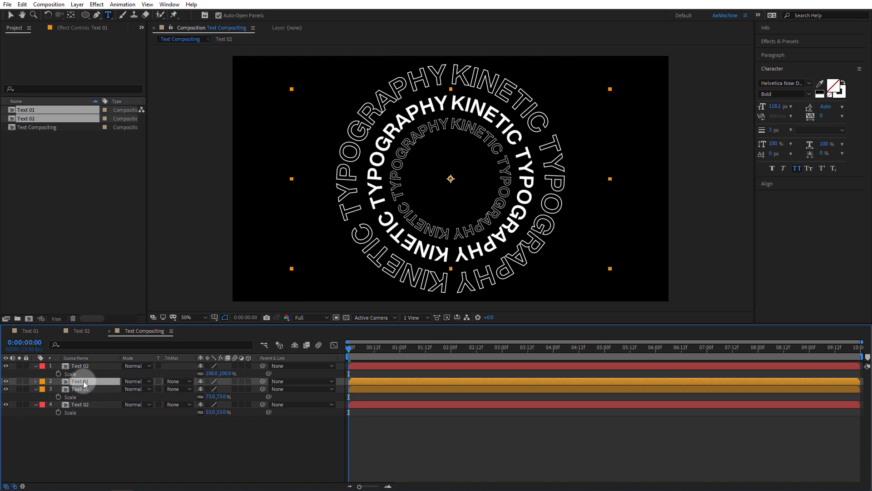
{"action": "left_click_drag", "start_coordinate": [83, 380], "coordinate": [94, 432]}
{"action": "mouse_move", "coordinate": [210, 424]}
{"action": "left_mouse_down"}
{"action": "mouse_move", "coordinate": [24, 416]}
{"action": "mouse_move", "coordinate": [46, 423]}
{"action": "left_mouse_up"}
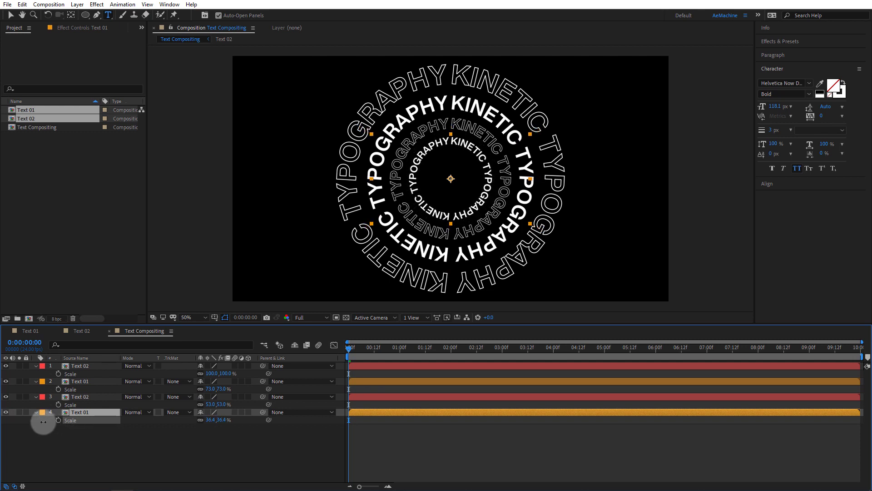
{"action": "left_click", "coordinate": [83, 397]}
{"action": "key", "text": "ctrl+d"}
{"action": "left_click_drag", "start_coordinate": [83, 412], "coordinate": [83, 427]}
{"action": "left_click_drag", "start_coordinate": [210, 435], "coordinate": [83, 435]}
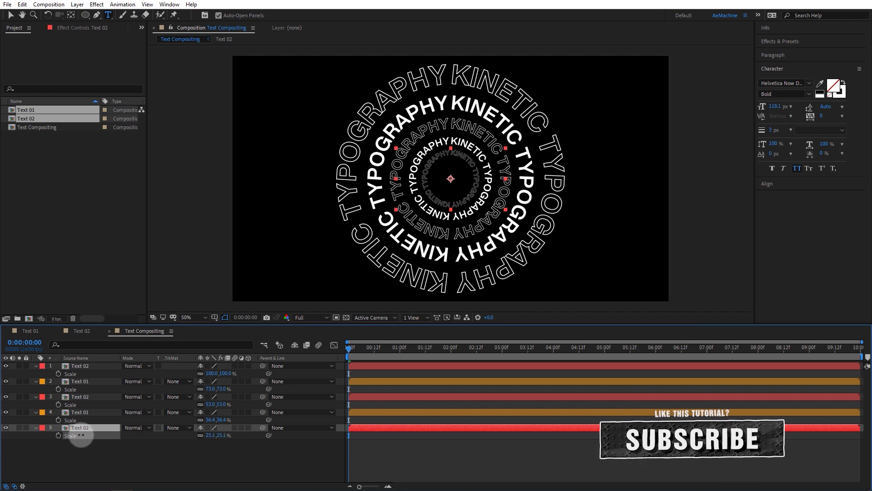
- Add a smaller Text 01 inner ring and set the preview resolution to Half
{"action": "left_click", "coordinate": [81, 413]}
{"action": "key", "text": "ctrl+d"}
{"action": "left_click_drag", "start_coordinate": [81, 419], "coordinate": [82, 442]}
{"action": "key", "text": "s"}
{"action": "mouse_move", "coordinate": [214, 450]}
{"action": "left_mouse_down"}
{"action": "mouse_move", "coordinate": [106, 443]}
{"action": "mouse_move", "coordinate": [122, 467]}
{"action": "left_mouse_up"}
{"action": "left_click", "coordinate": [316, 317]}
{"action": "left_click", "coordinate": [304, 335]}
- Add a tiny Text 02 ring and another Text 01 copy down to about 5.5% scale
{"action": "left_click", "coordinate": [86, 427]}
{"action": "key", "text": "ctrl+d"}
{"action": "mouse_move", "coordinate": [213, 466]}
{"action": "left_mouse_down"}
{"action": "mouse_move", "coordinate": [130, 459]}
{"action": "mouse_move", "coordinate": [88, 472]}
{"action": "left_mouse_up"}
{"action": "left_click", "coordinate": [107, 438]}
{"action": "key", "text": "ctrl+d"}
{"action": "key", "text": "period"}
{"action": "key", "text": "period"}
{"action": "key", "text": "period"}
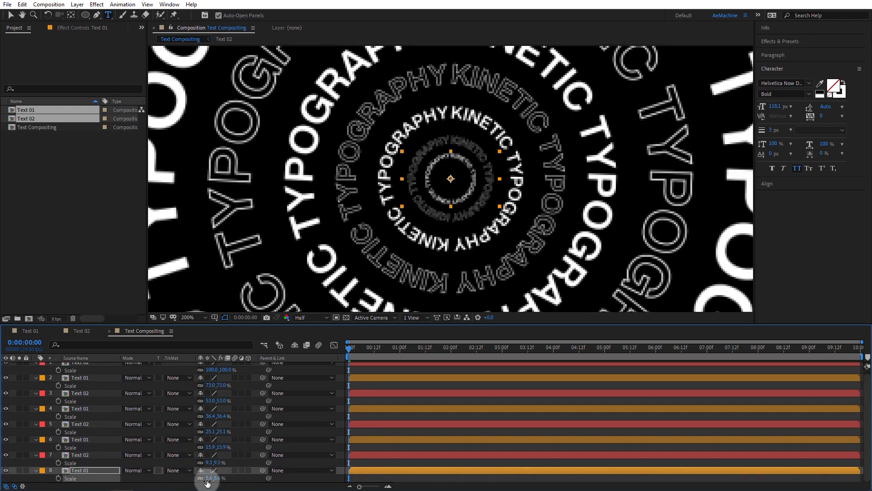
{"action": "key", "text": "v"}
{"action": "key", "text": "comma"}
{"action": "key", "text": "comma"}
{"action": "key", "text": "comma"}
{"action": "key", "text": "ctrl+a"}
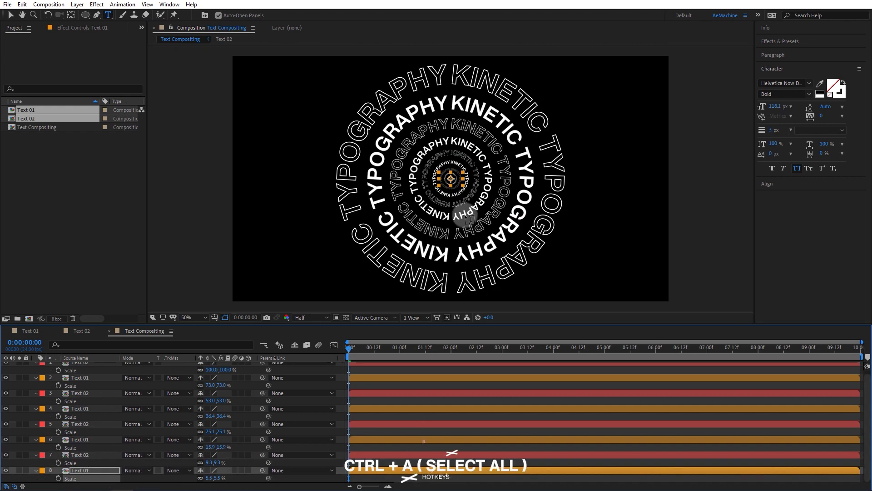
- Duplicate the 73% Text 01 ring, move it to the top, and enlarge it to 132.6%
{"action": "left_click", "coordinate": [74, 399]}
{"action": "key", "text": "ctrl+a"}
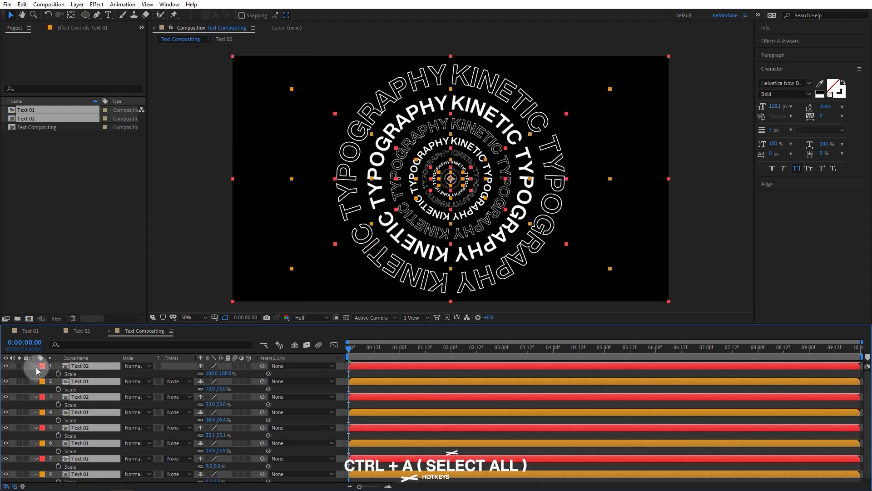
{"action": "key", "text": "s"}
{"action": "left_click", "coordinate": [103, 426]}
{"action": "left_click", "coordinate": [94, 372]}
{"action": "key", "text": "ctrl+d"}
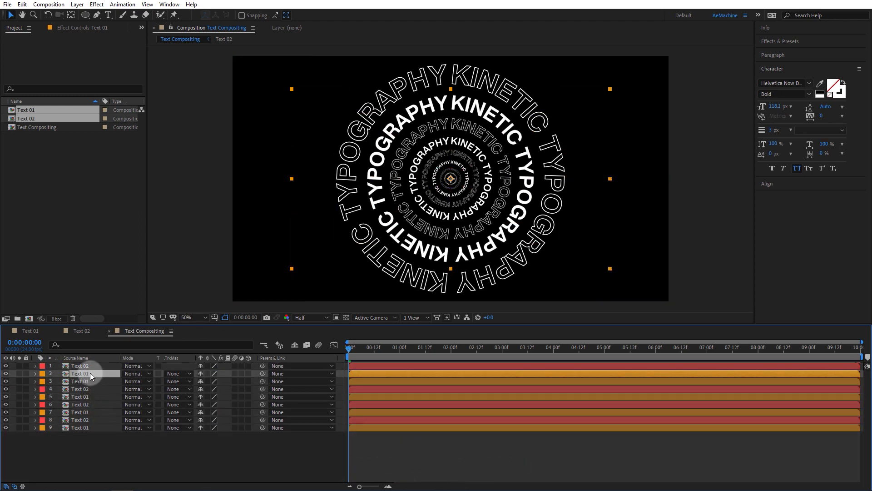
{"action": "left_click_drag", "start_coordinate": [90, 373], "coordinate": [103, 366]}
{"action": "key", "text": "s"}
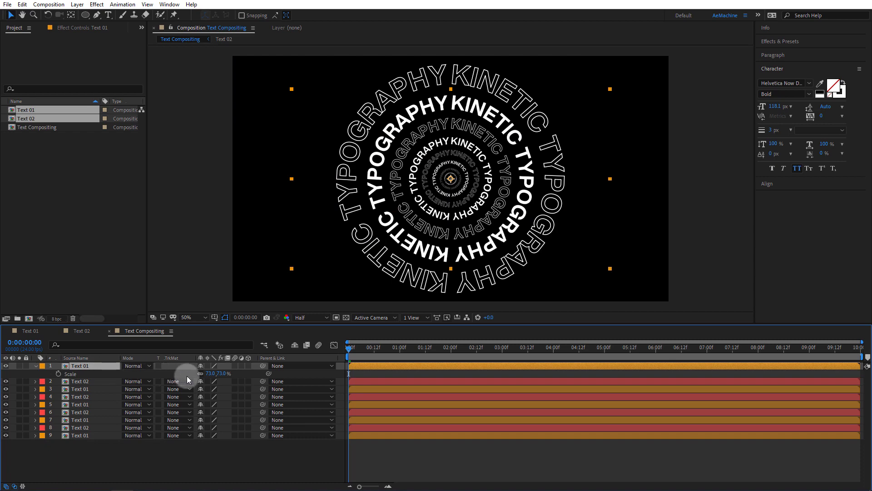
{"action": "left_click_drag", "start_coordinate": [220, 373], "coordinate": [492, 375]}
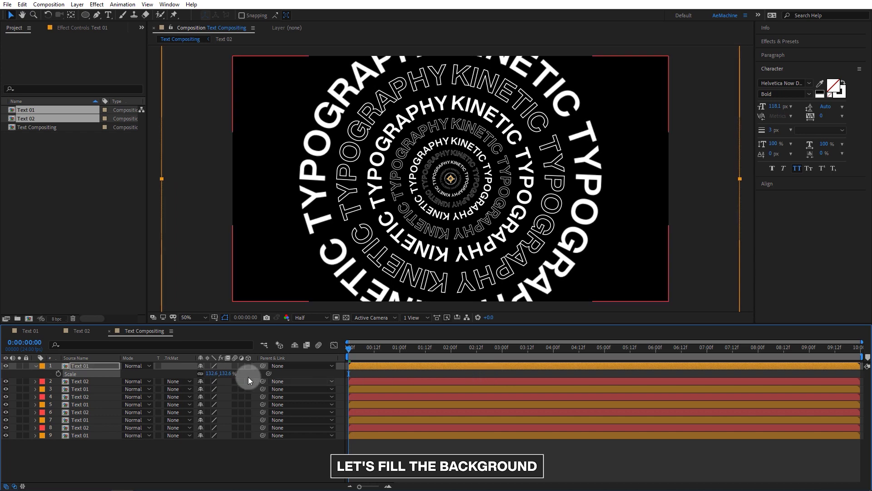
- Add a Text 02 copy at the top scaled up to 172.9%
{"action": "left_click", "coordinate": [94, 380]}
{"action": "key", "text": "ctrl+d"}
{"action": "left_click_drag", "start_coordinate": [86, 379], "coordinate": [94, 363]}
{"action": "key", "text": "s"}
{"action": "left_click", "coordinate": [226, 373]}
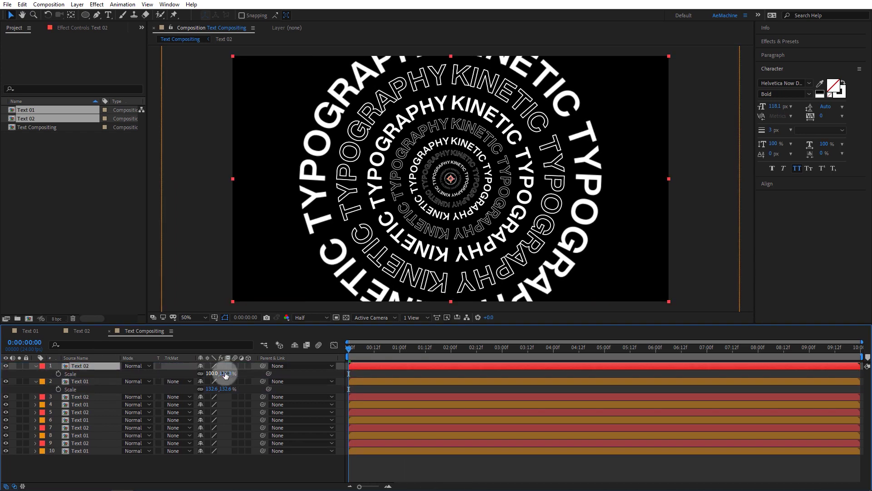
{"action": "left_click_drag", "start_coordinate": [227, 373], "coordinate": [566, 380]}
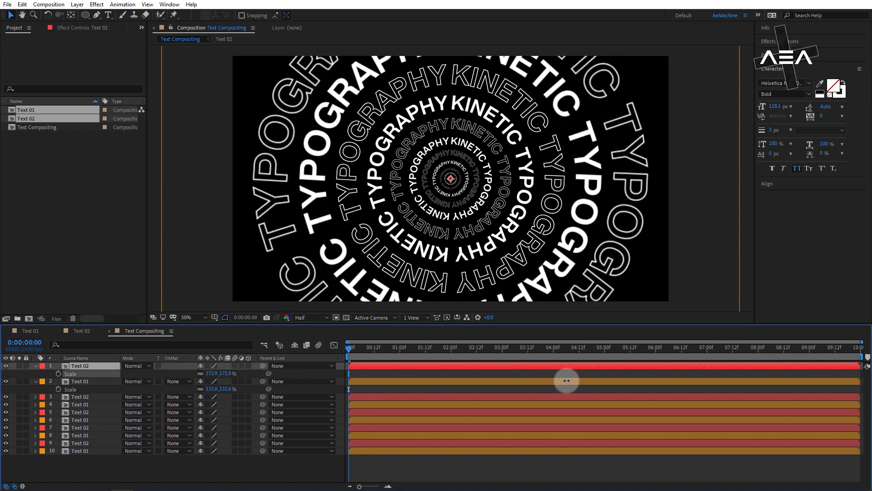
- Add a Text 01 copy at the top as the outermost ring at 226.4%
{"action": "left_click", "coordinate": [91, 381]}
{"action": "key", "text": "ctrl+d"}
{"action": "left_click_drag", "start_coordinate": [92, 381], "coordinate": [98, 363]}
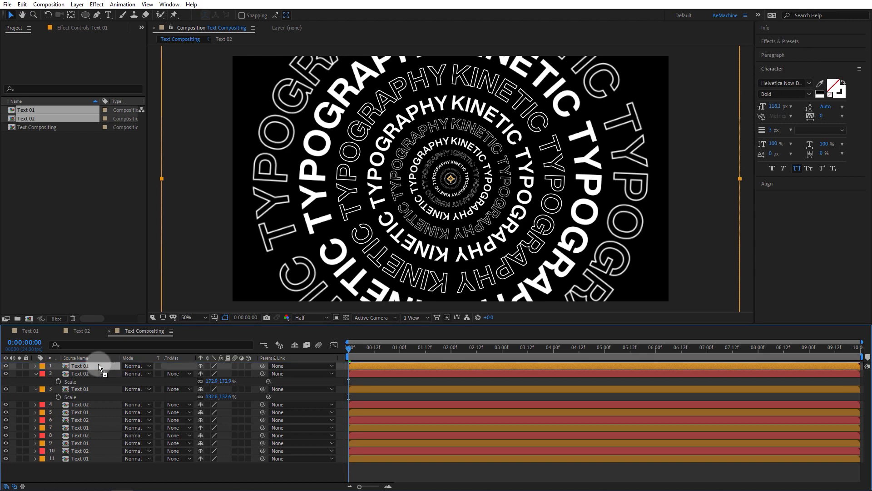
{"action": "left_click_drag", "start_coordinate": [227, 376], "coordinate": [673, 393]}
- Collapse all layer properties and preview the eleven-ring animation
{"action": "left_click", "coordinate": [35, 370]}
{"action": "key", "text": "ctrl+a"}
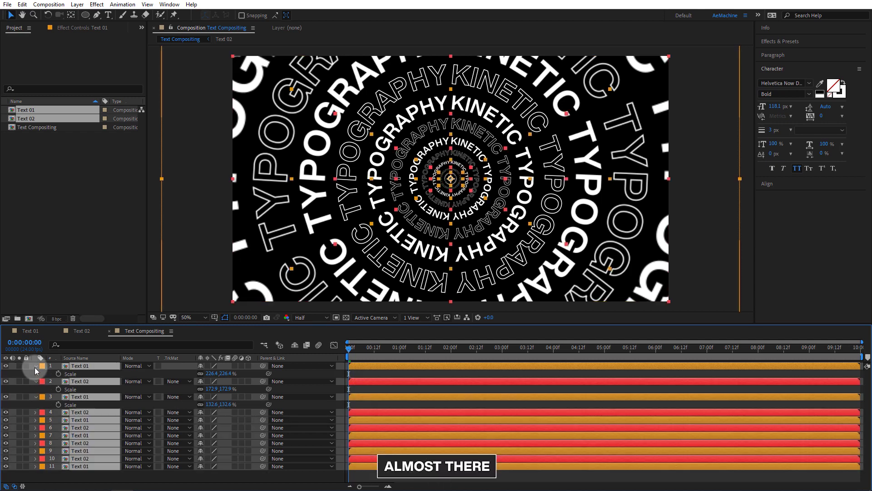
{"action": "left_click", "coordinate": [35, 366]}
{"action": "left_click", "coordinate": [108, 457]}
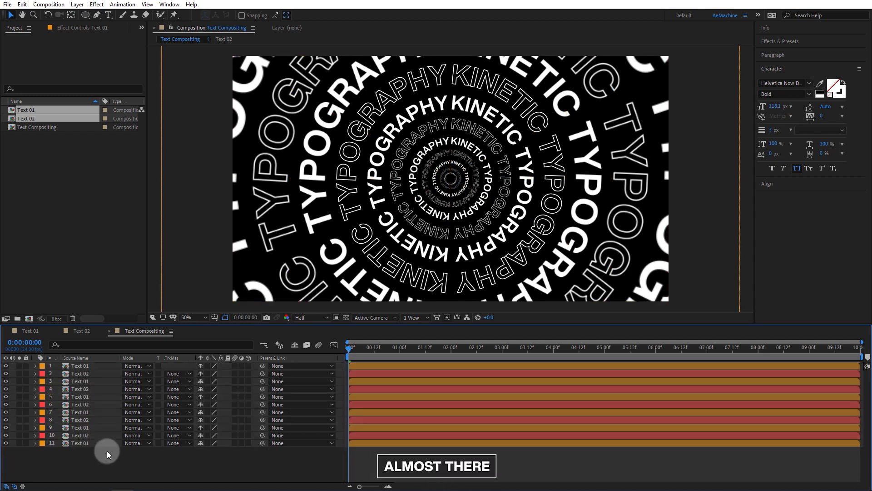
{"action": "key", "text": "space"}
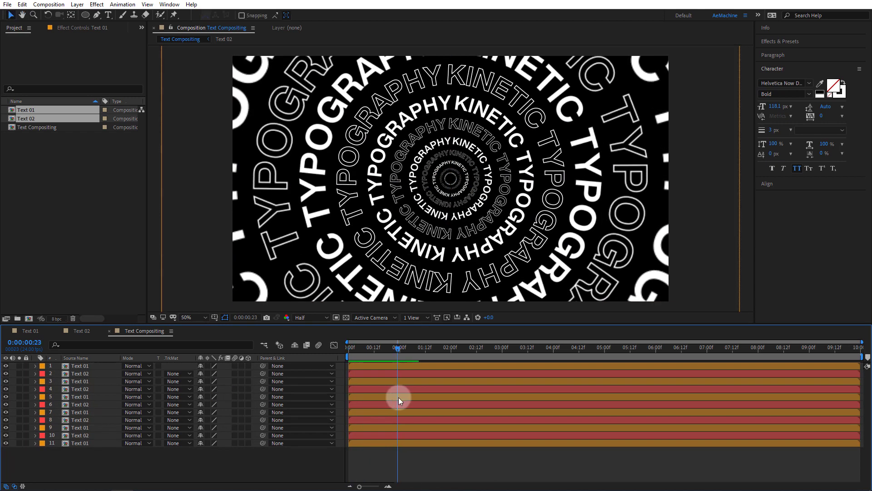
{"action": "key", "text": "space"}
- Create a new 1920×1080, 24 fps, 10-second composition named 'Final Animation' using the HDTV 1080 24 preset
{"action": "left_click", "coordinate": [101, 281]}
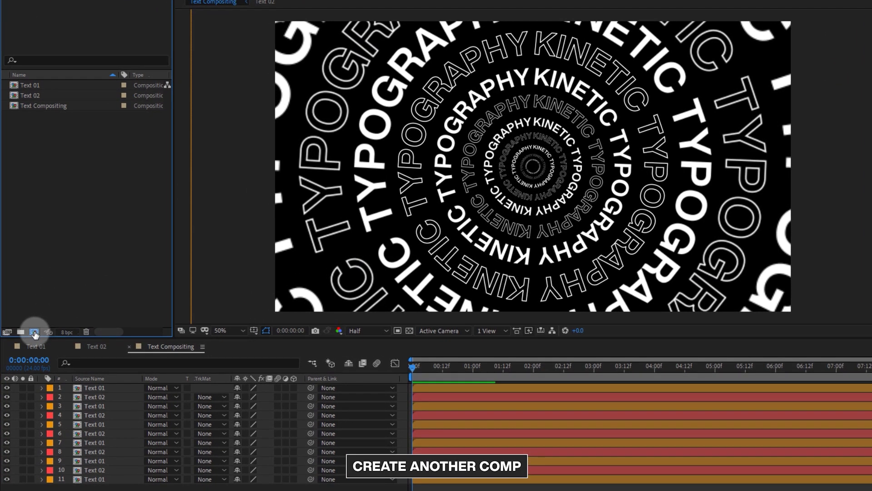
{"action": "left_click", "coordinate": [35, 334]}
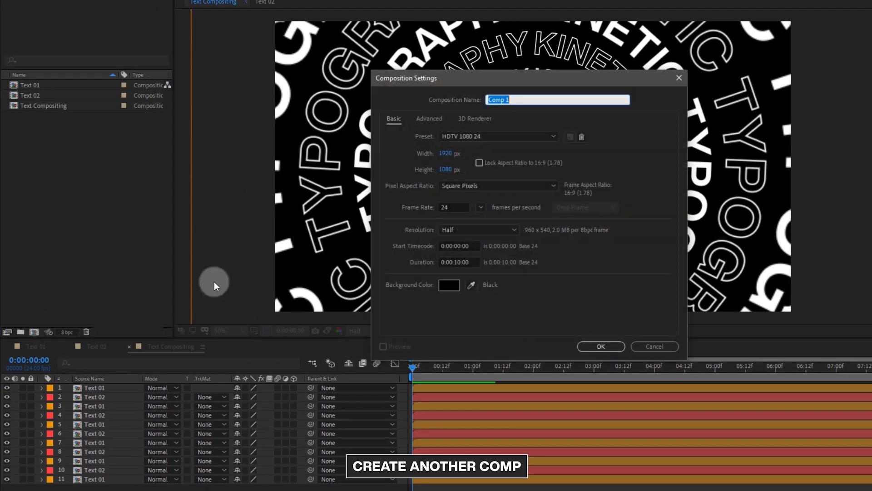
{"action": "type", "text": "Final Animation"}
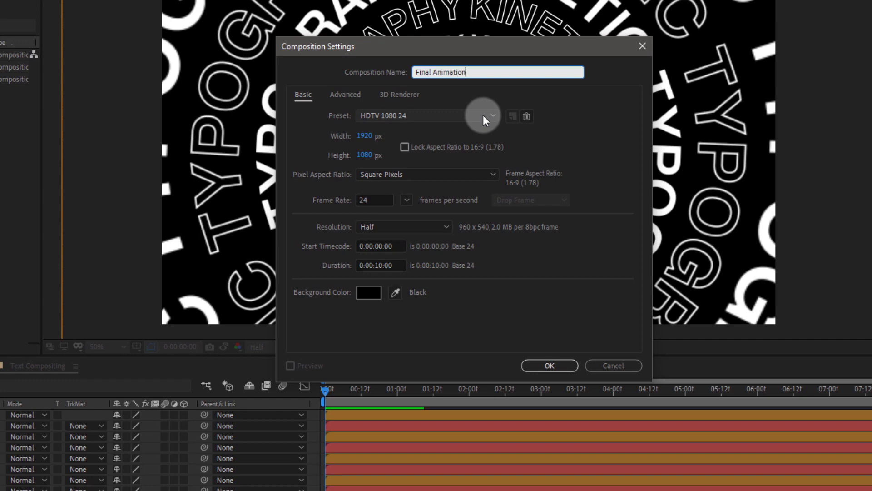
{"action": "left_click", "coordinate": [549, 365]}
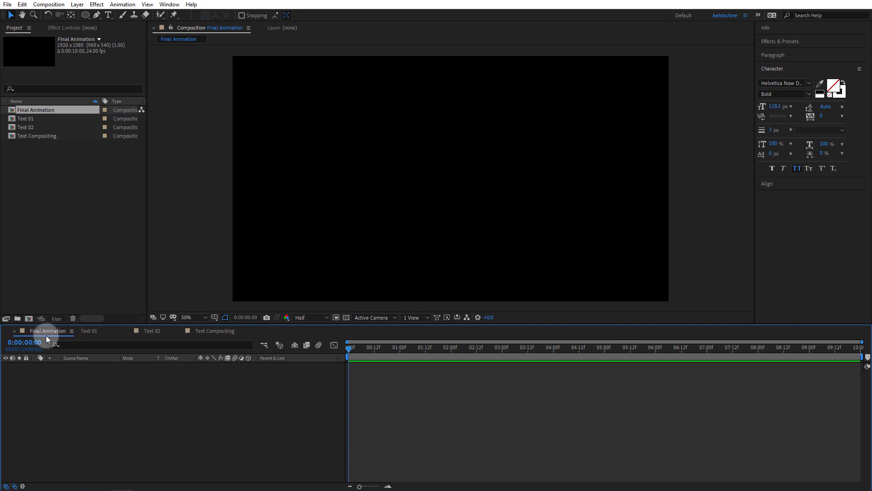
- Drop Text Compositing into the Final Animation timeline as a layer and preview it
{"action": "left_click_drag", "start_coordinate": [216, 331], "coordinate": [137, 335]}
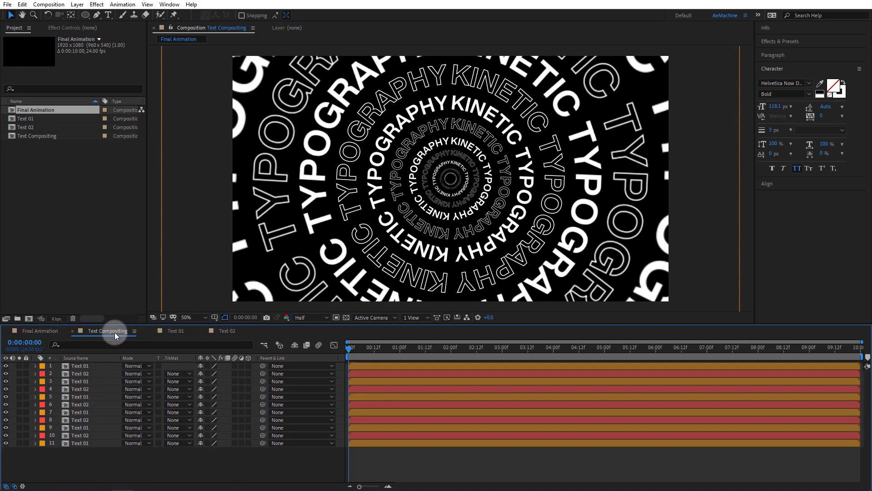
{"action": "left_click", "coordinate": [53, 331]}
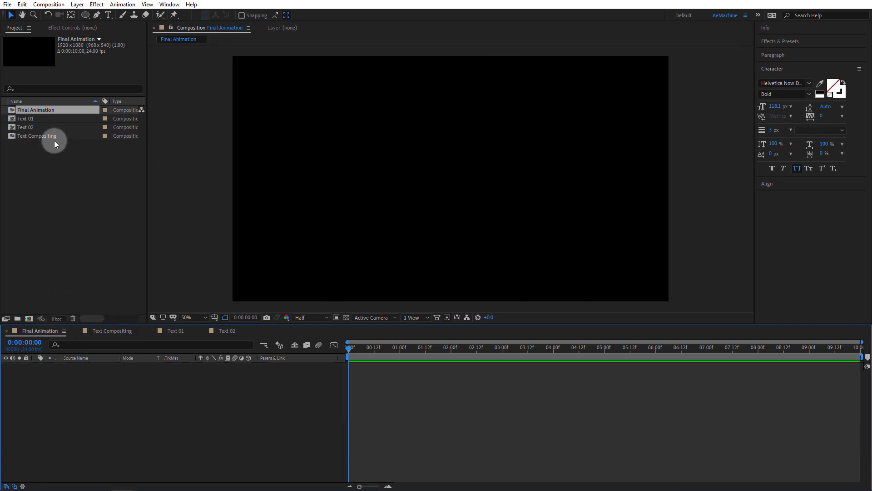
{"action": "left_click_drag", "start_coordinate": [45, 137], "coordinate": [80, 401]}
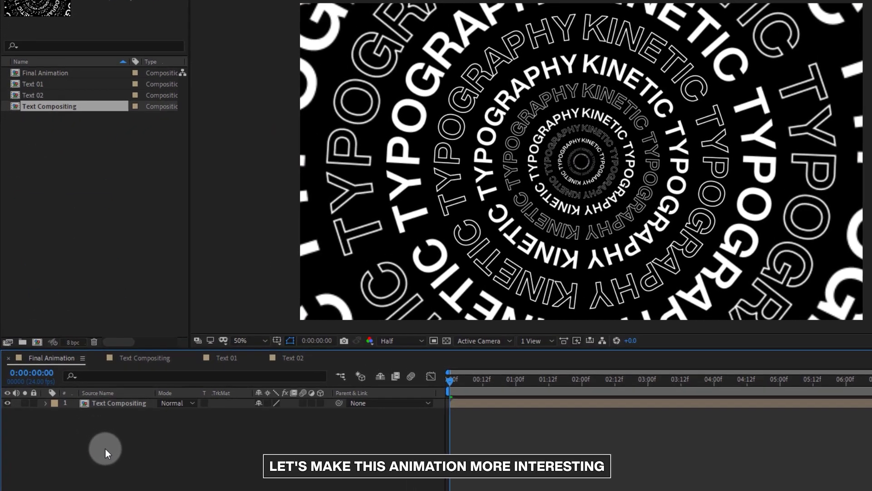
{"action": "key", "text": "space"}
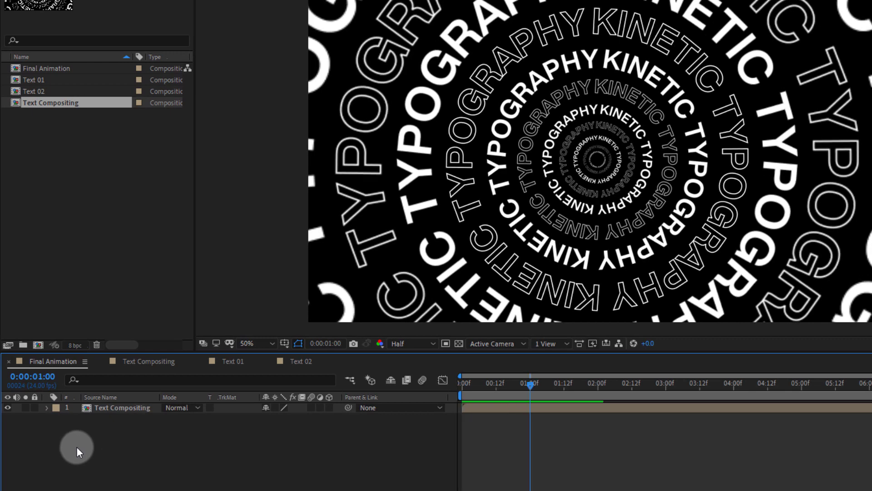
- Add Null 1, parent Text Compositing to it, and turn on Collapse Transformations for sharpness
{"action": "right_click", "coordinate": [76, 446]}
{"action": "mouse_move", "coordinate": [124, 314]}
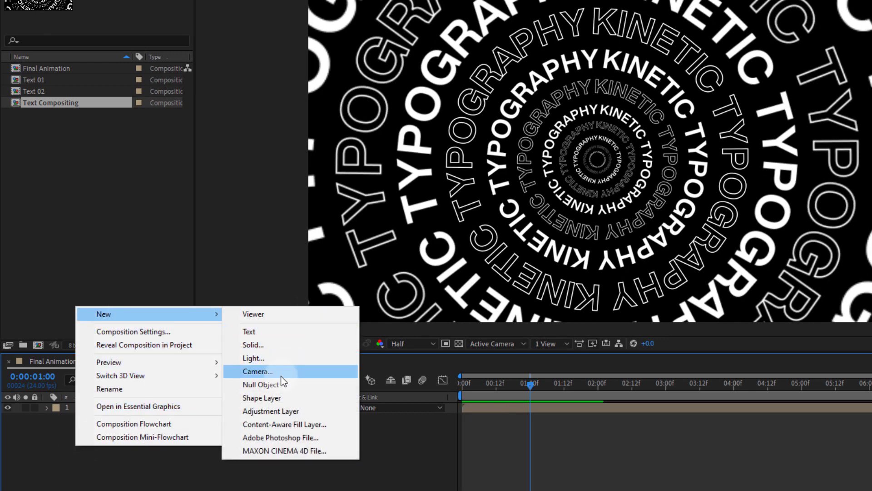
{"action": "left_click", "coordinate": [271, 385]}
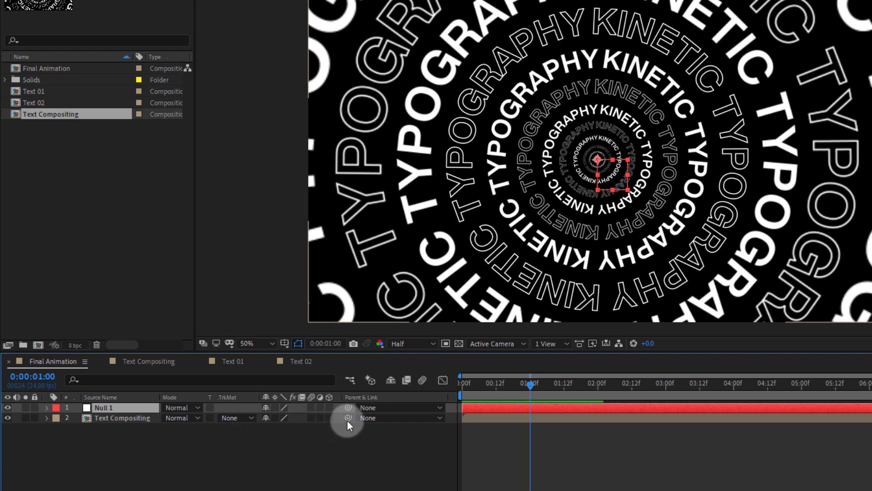
{"action": "left_click_drag", "start_coordinate": [348, 417], "coordinate": [121, 411]}
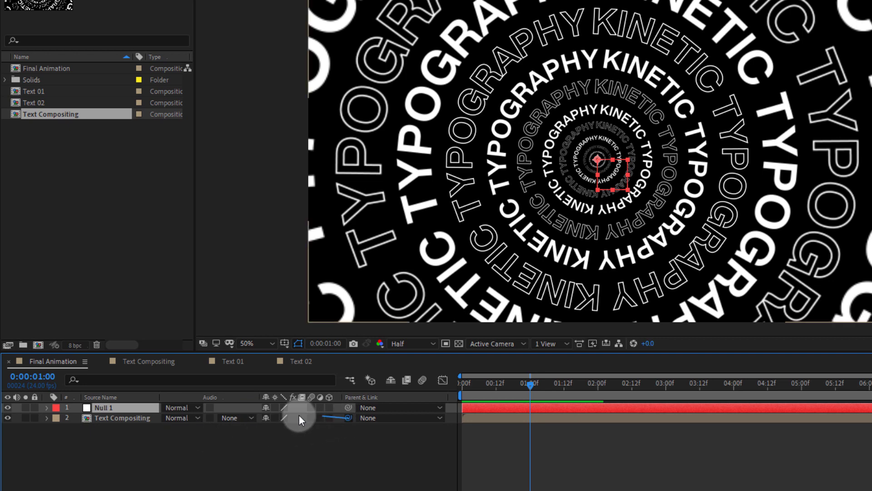
{"action": "left_click", "coordinate": [144, 438]}
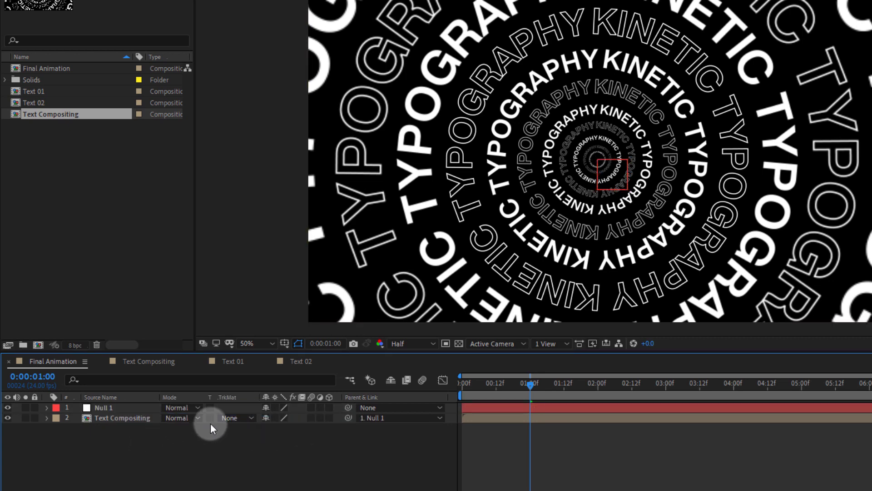
{"action": "left_click", "coordinate": [276, 418]}
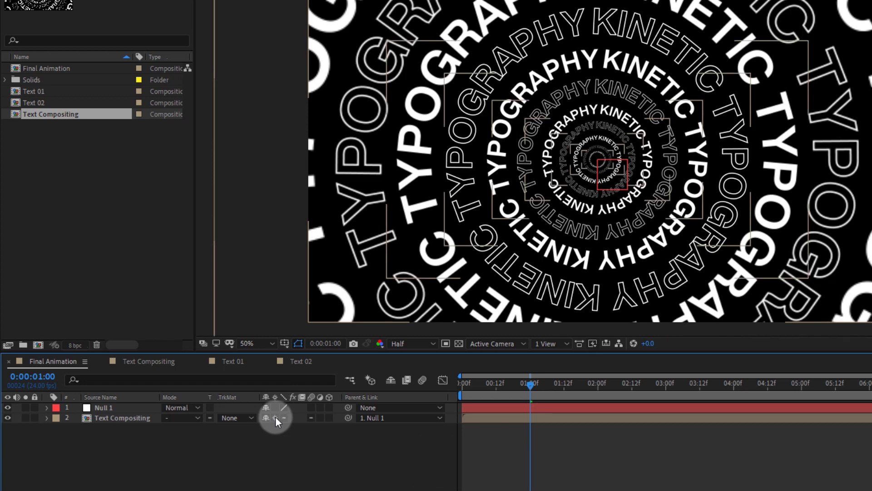
- Keyframe Null 1's Scale from 100% to 275% at the last frame and preview the zoom
{"action": "left_click", "coordinate": [108, 407]}
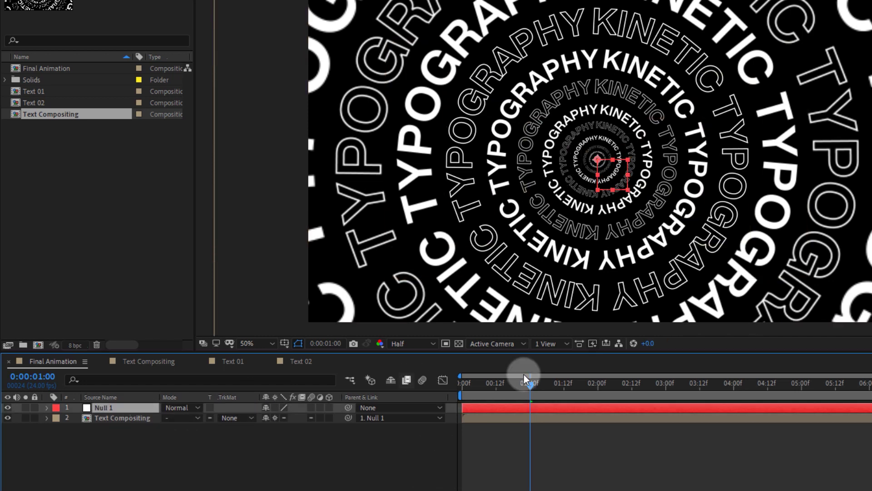
{"action": "key", "text": "s"}
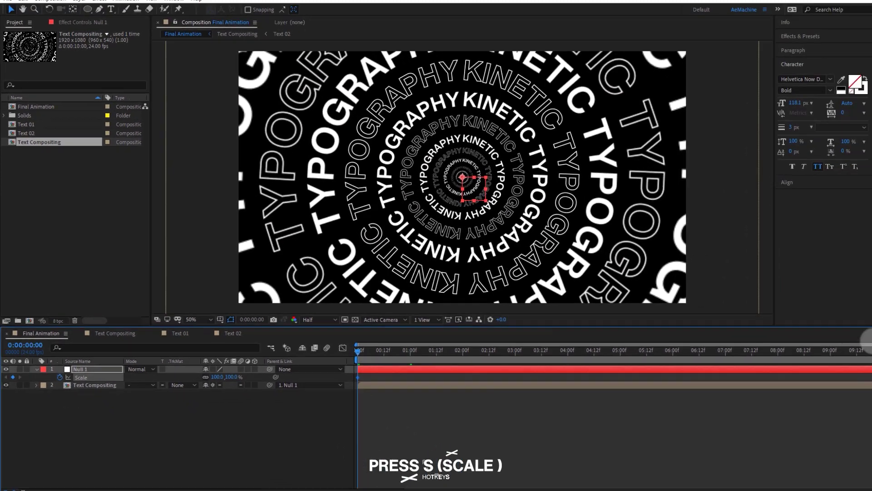
{"action": "left_click_drag", "start_coordinate": [852, 350], "coordinate": [870, 363]}
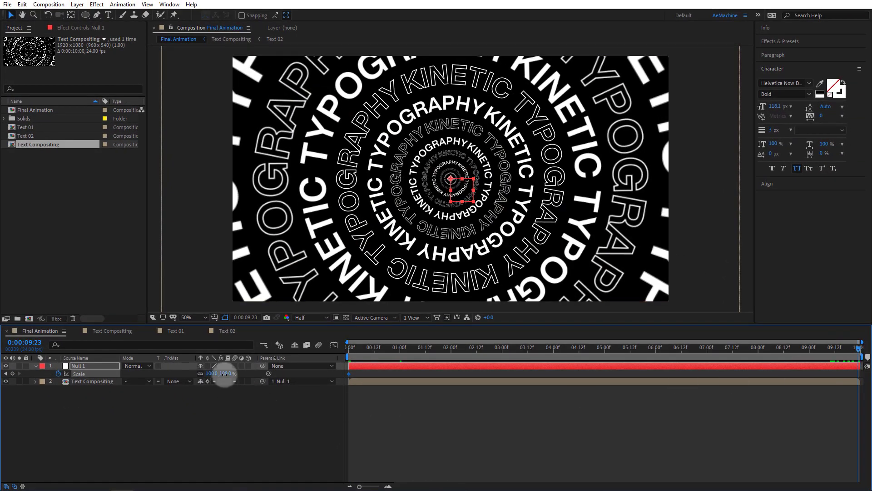
{"action": "type", "text": "275"}
{"action": "left_click", "coordinate": [224, 418]}
{"action": "key", "text": "space"}
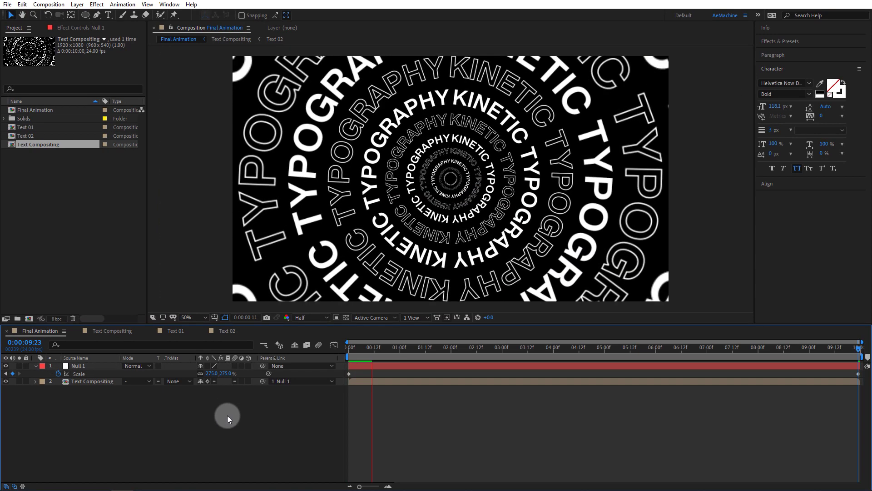
- Apply Keyframe Assistant > Exponential Scale to the Null 1 Scale keyframes
{"action": "left_click", "coordinate": [348, 348]}
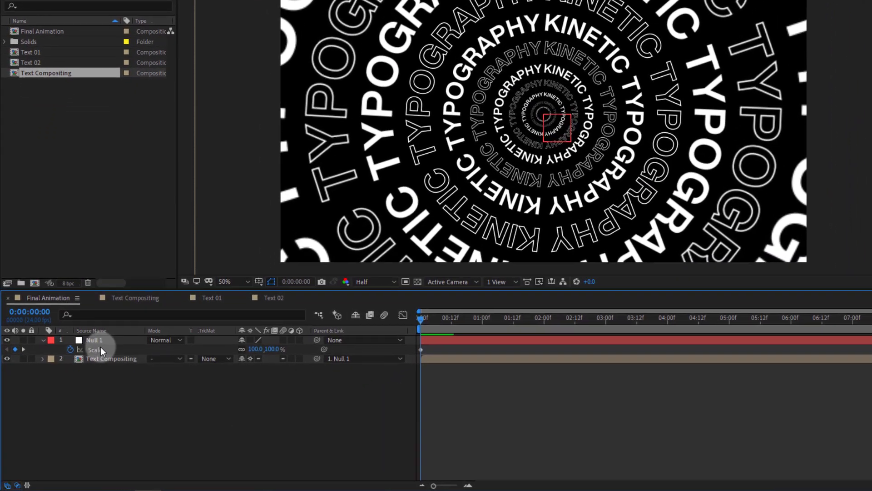
{"action": "left_click", "coordinate": [86, 373]}
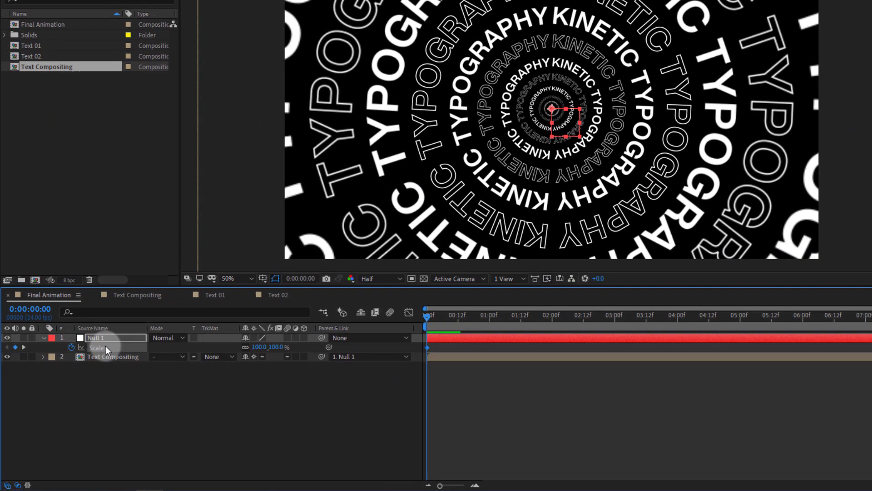
{"action": "right_click", "coordinate": [427, 347]}
{"action": "mouse_move", "coordinate": [456, 341]}
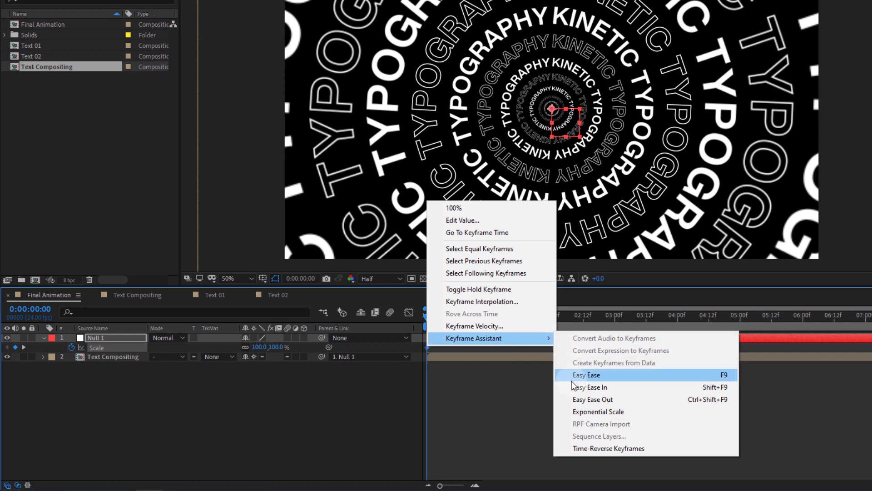
{"action": "left_click", "coordinate": [605, 410]}
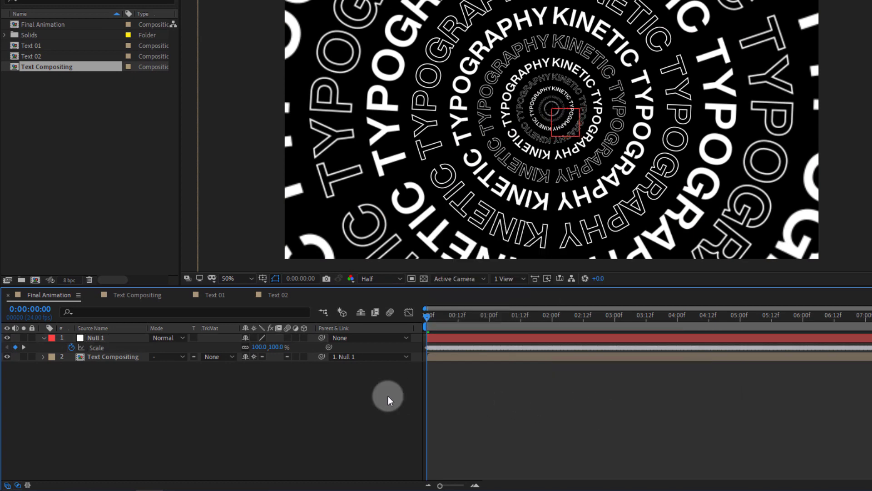
- Collapse Null 1 and apply the Tint effect to the Text Compositing layer
{"action": "left_click", "coordinate": [43, 338]}
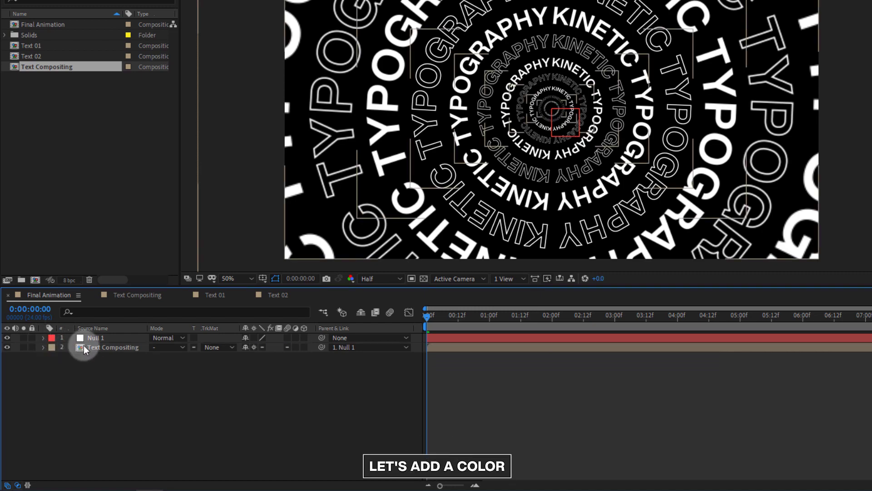
{"action": "left_click", "coordinate": [84, 347]}
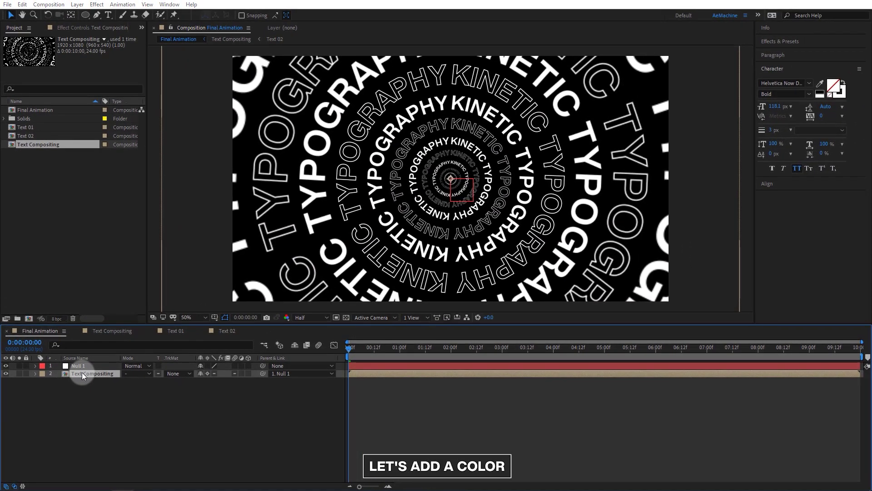
{"action": "key", "text": "ctrl+space"}
{"action": "type", "text": "tin"}
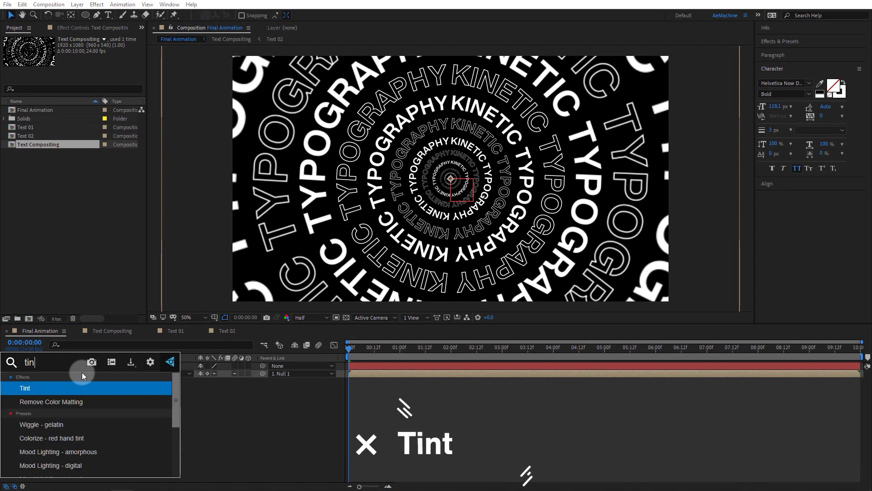
{"action": "key", "text": "Return"}
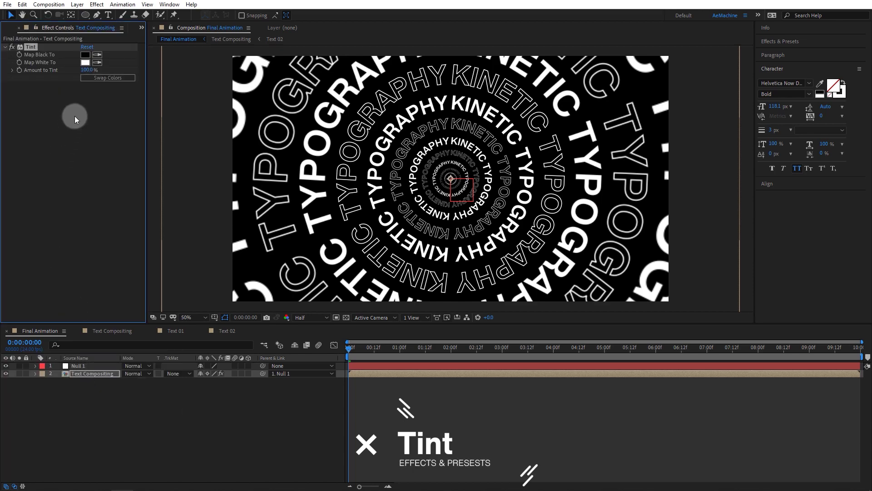
- Set the Tint's Map White To colour to lime green 9CFF00
{"action": "left_click", "coordinate": [84, 63]}
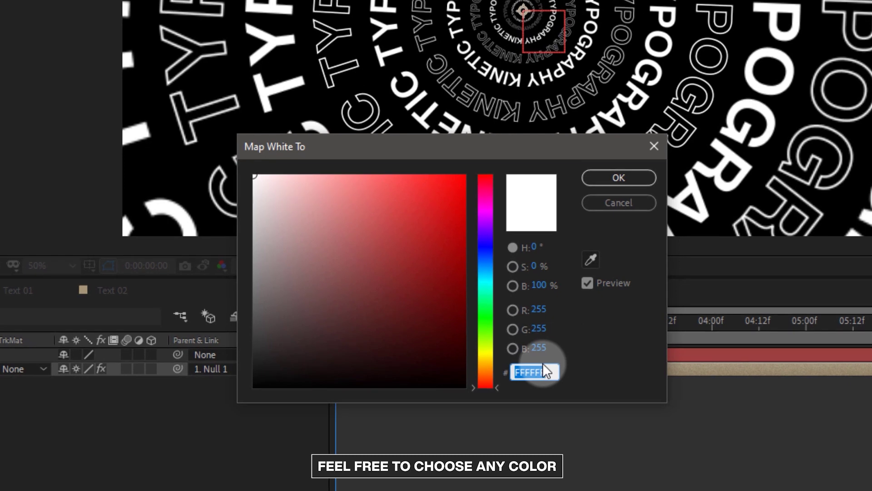
{"action": "type", "text": "08FF00"}
{"action": "mouse_move", "coordinate": [481, 320]}
{"action": "left_mouse_down"}
{"action": "mouse_move", "coordinate": [491, 342]}
{"action": "mouse_move", "coordinate": [481, 334]}
{"action": "left_mouse_up"}
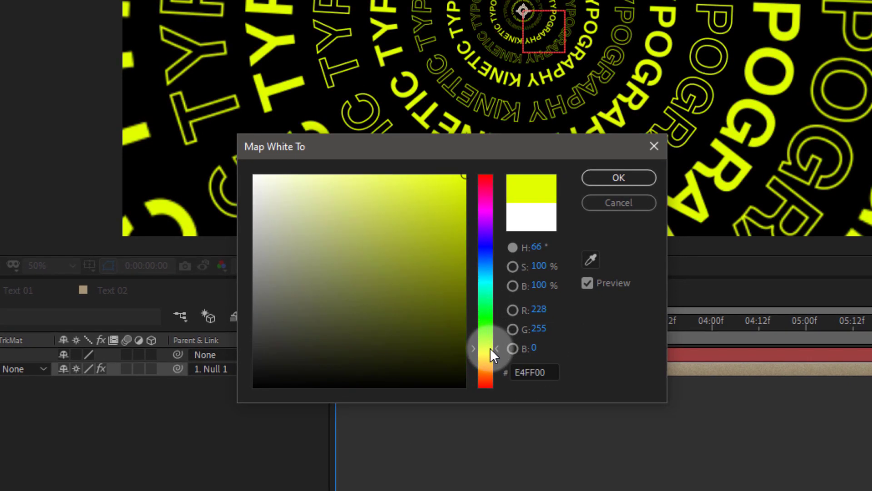
{"action": "left_click", "coordinate": [590, 179]}
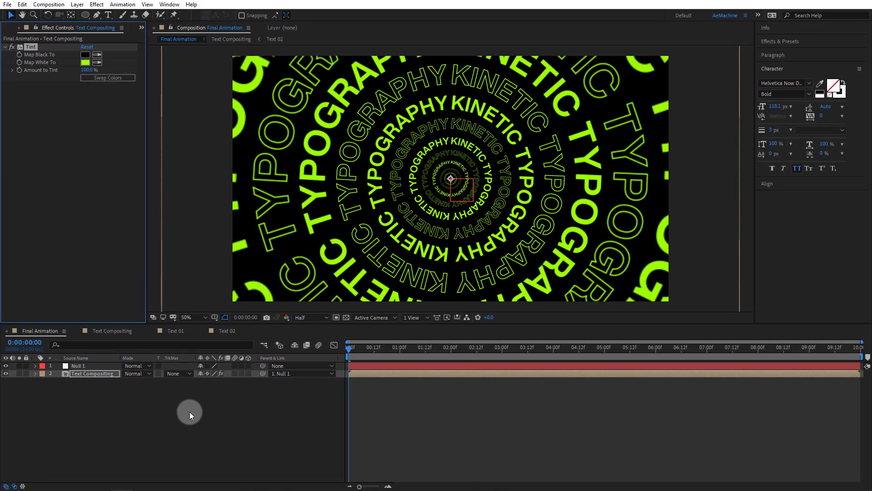
{"action": "left_click", "coordinate": [189, 411]}
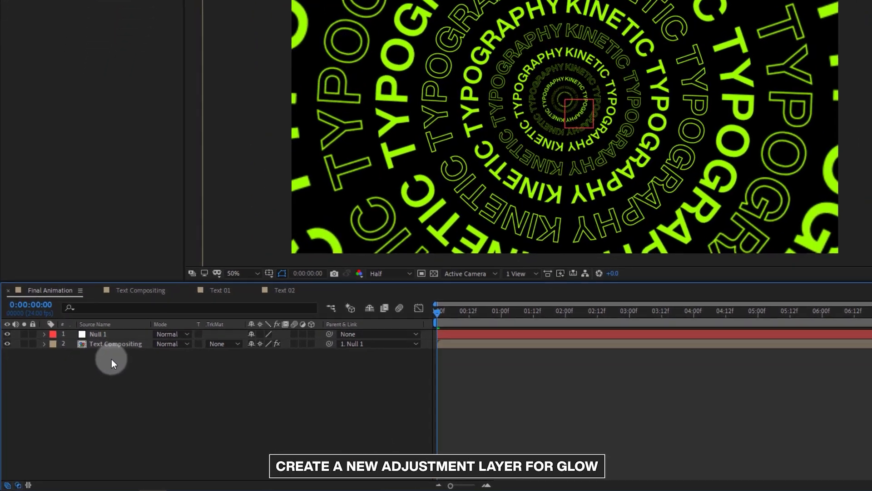
- Add an adjustment layer below Null 1 and rename it 'Glow'
{"action": "right_click", "coordinate": [89, 385]}
{"action": "mouse_move", "coordinate": [157, 357]}
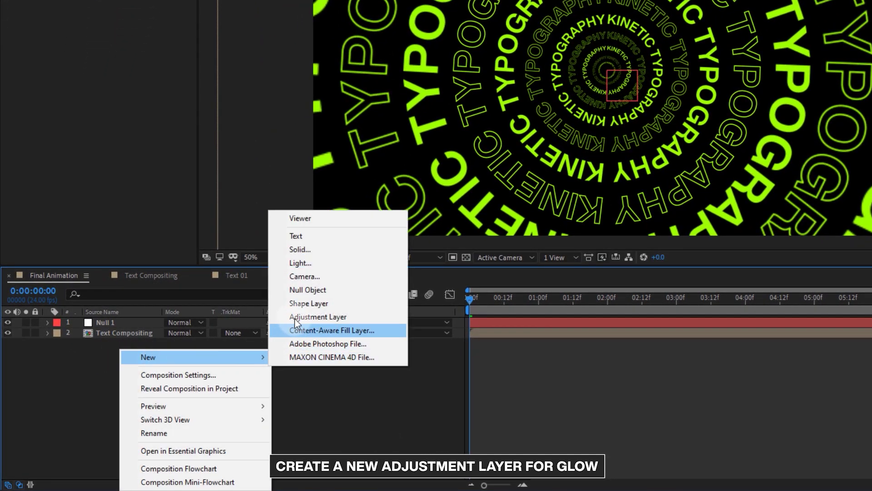
{"action": "left_click", "coordinate": [313, 316]}
{"action": "left_click_drag", "start_coordinate": [108, 320], "coordinate": [120, 335]}
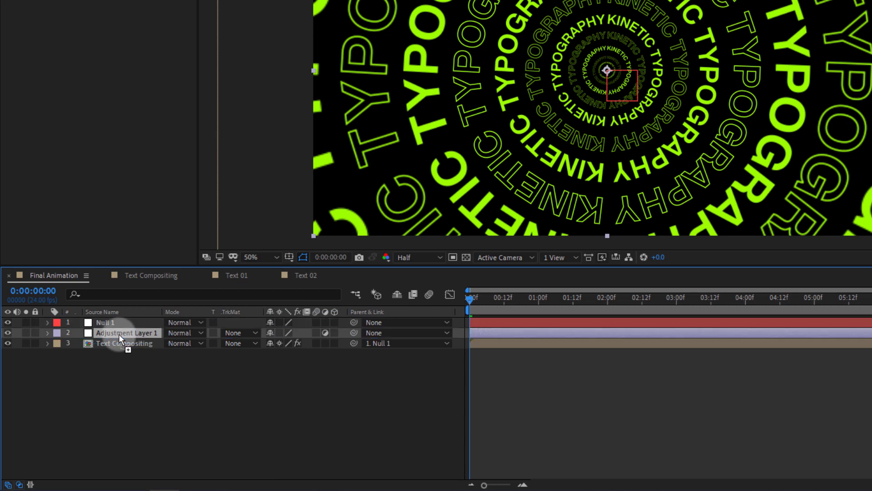
{"action": "key", "text": "Return"}
{"action": "type", "text": "Glow"}
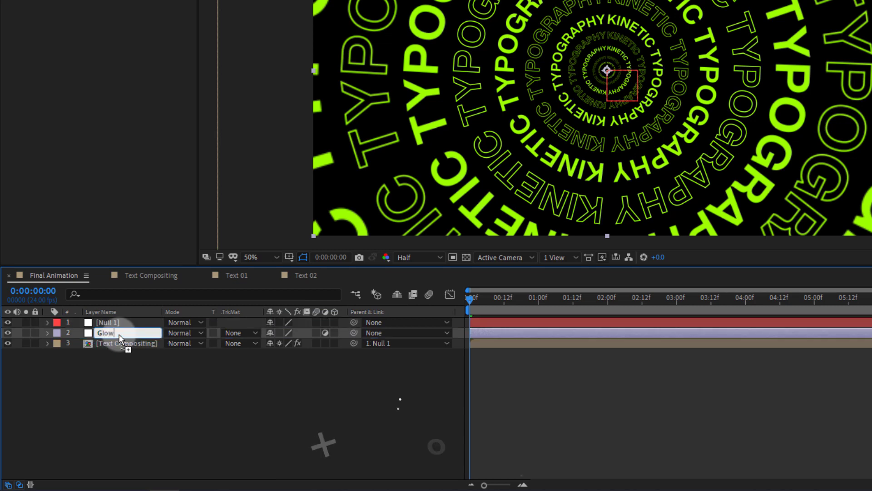
{"action": "left_click", "coordinate": [160, 356]}
- Apply the Glow effect to the Glow layer and widen its radius to 86
{"action": "left_click", "coordinate": [114, 332]}
{"action": "key", "text": "ctrl+space"}
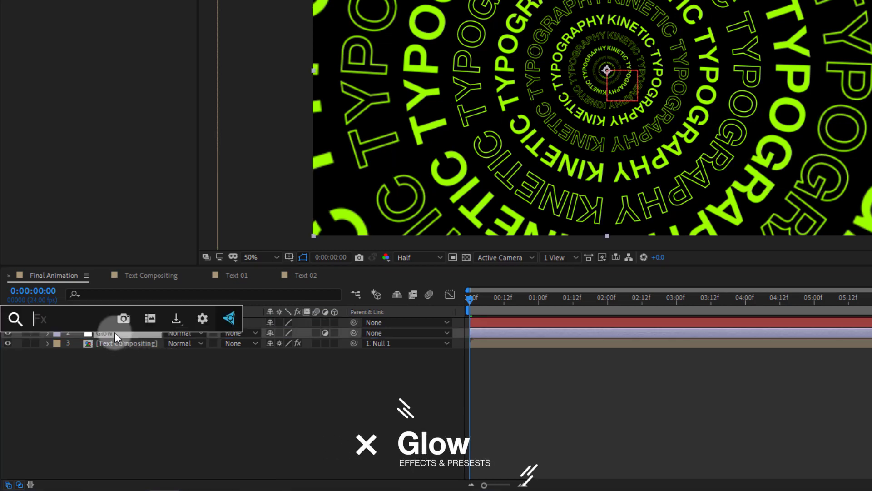
{"action": "type", "text": "gl"}
{"action": "key", "text": "Return"}
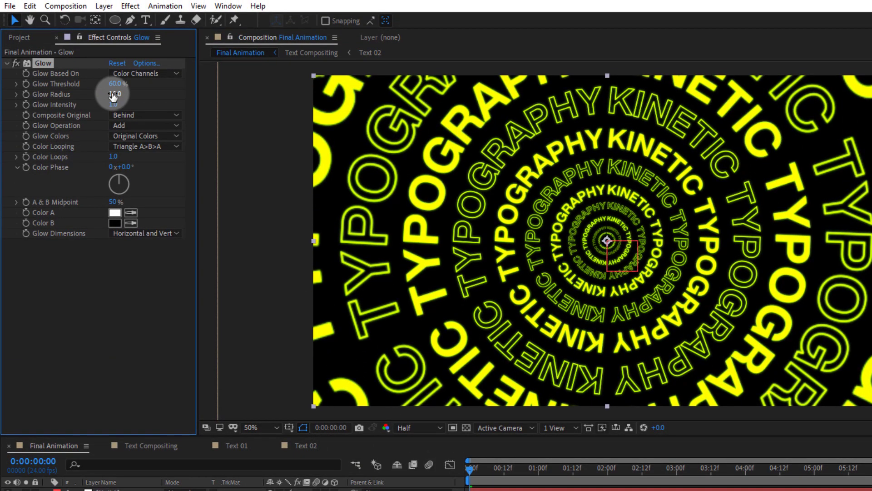
{"action": "mouse_move", "coordinate": [113, 95]}
{"action": "left_mouse_down"}
{"action": "mouse_move", "coordinate": [156, 93]}
{"action": "mouse_move", "coordinate": [92, 102]}
{"action": "left_mouse_up"}
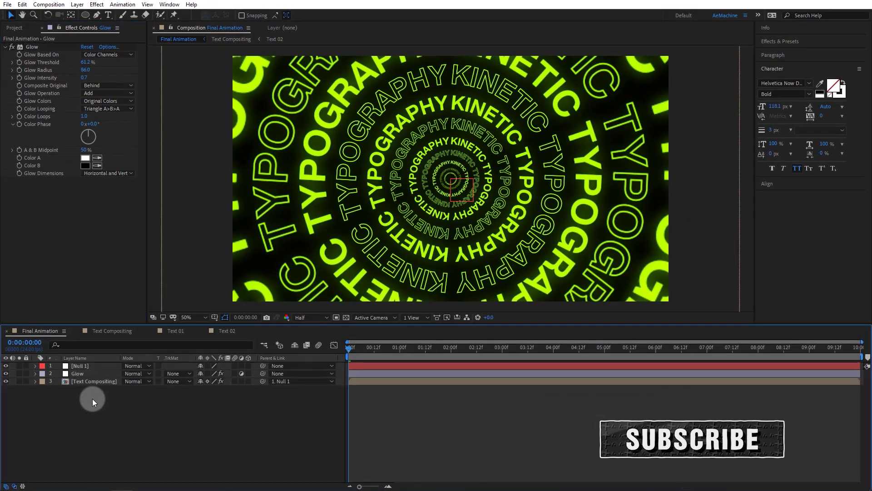
- Create a black solid named 'BG' and move it to the bottom of the layer stack
{"action": "right_click", "coordinate": [92, 398]}
{"action": "mouse_move", "coordinate": [136, 299]}
{"action": "left_click", "coordinate": [239, 318]}
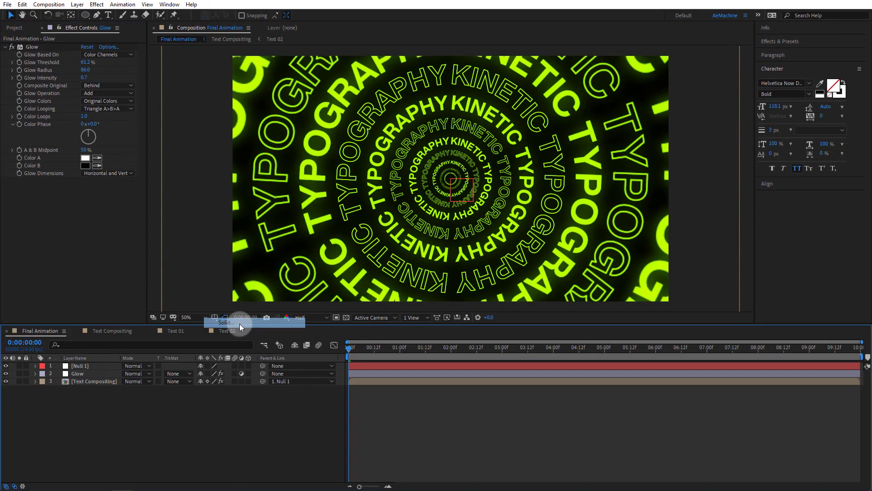
{"action": "type", "text": "BG"}
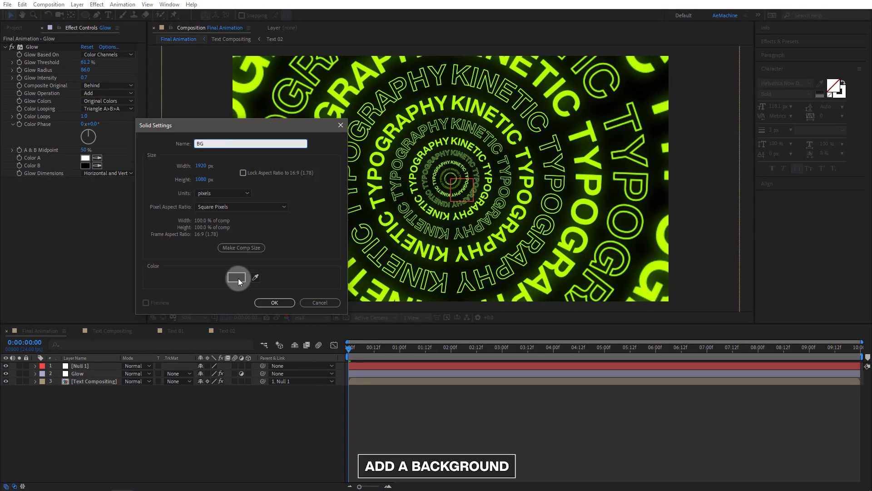
{"action": "left_click", "coordinate": [237, 278]}
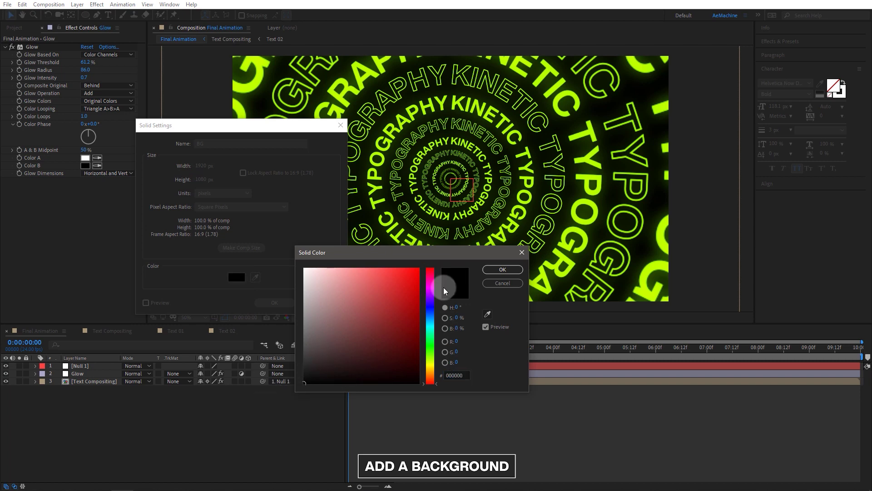
{"action": "left_click", "coordinate": [502, 270]}
{"action": "left_click", "coordinate": [282, 304]}
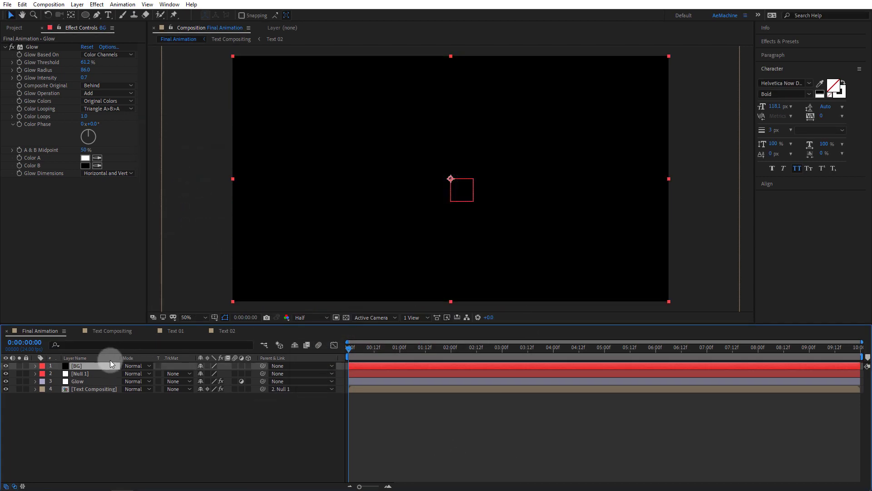
{"action": "left_click_drag", "start_coordinate": [85, 365], "coordinate": [149, 407]}
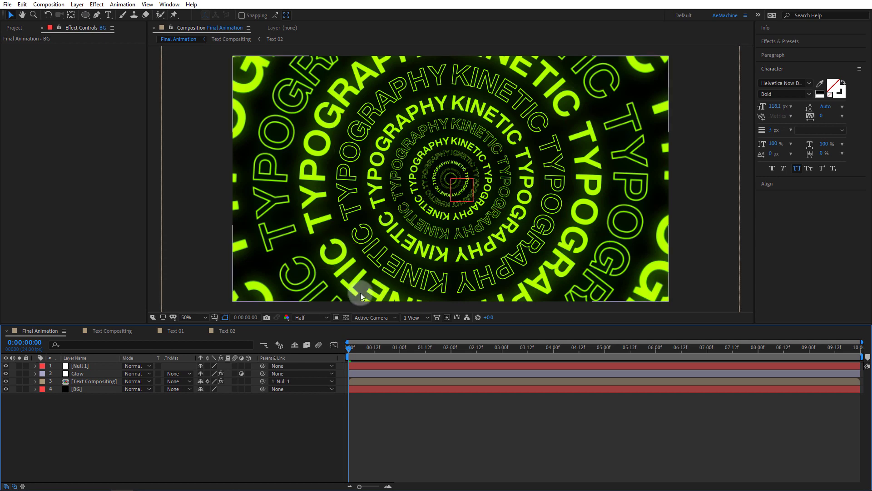
{"action": "left_click", "coordinate": [302, 317]}
- Set the viewer resolution to Full and play back the finished Final Animation
{"action": "left_click", "coordinate": [306, 339]}
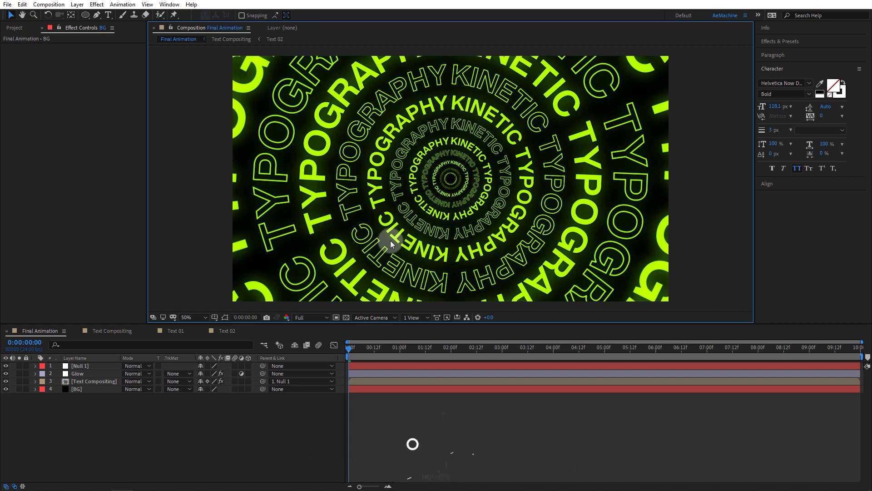
{"action": "key", "text": "ctrl+Up"}
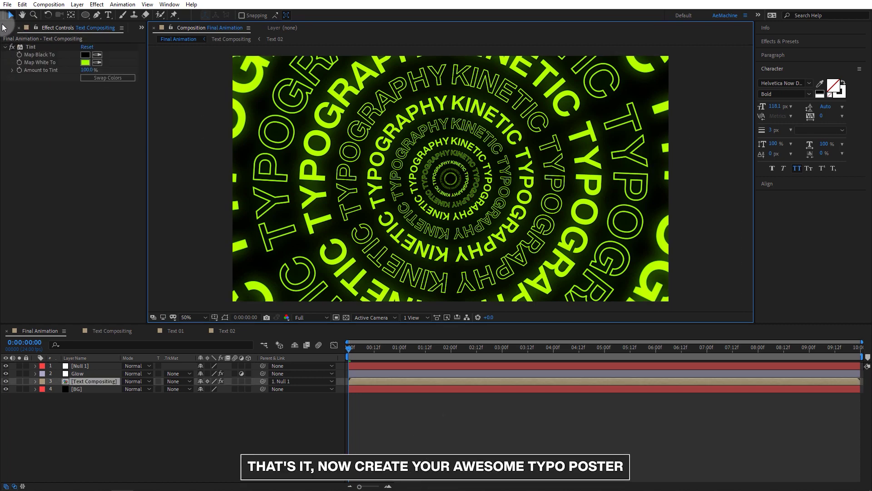
{"action": "left_click", "coordinate": [3, 28]}
{"action": "left_click", "coordinate": [59, 202]}
{"action": "key", "text": "space"}
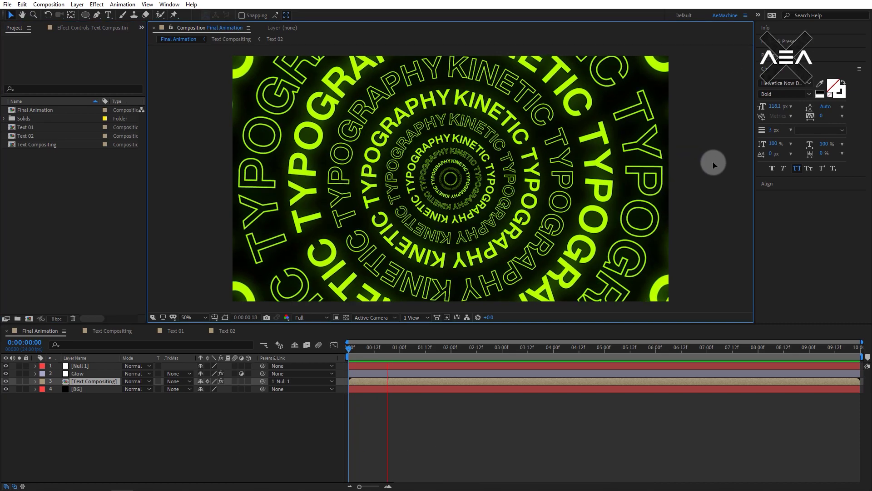